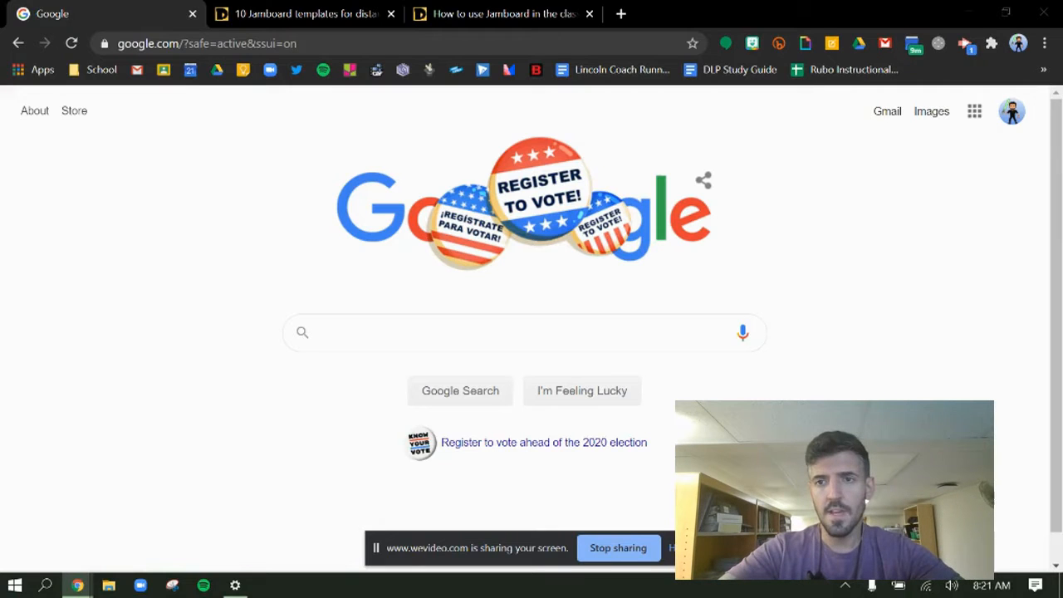
Step: Open Jamboard from the Google apps list and create a new jam
{"action": "left_click", "coordinate": [975, 111]}
{"action": "scroll", "coordinate": [888, 390], "scroll_direction": "down", "scroll_amount": 2}
{"action": "scroll", "coordinate": [891, 249], "scroll_direction": "down", "scroll_amount": 3}
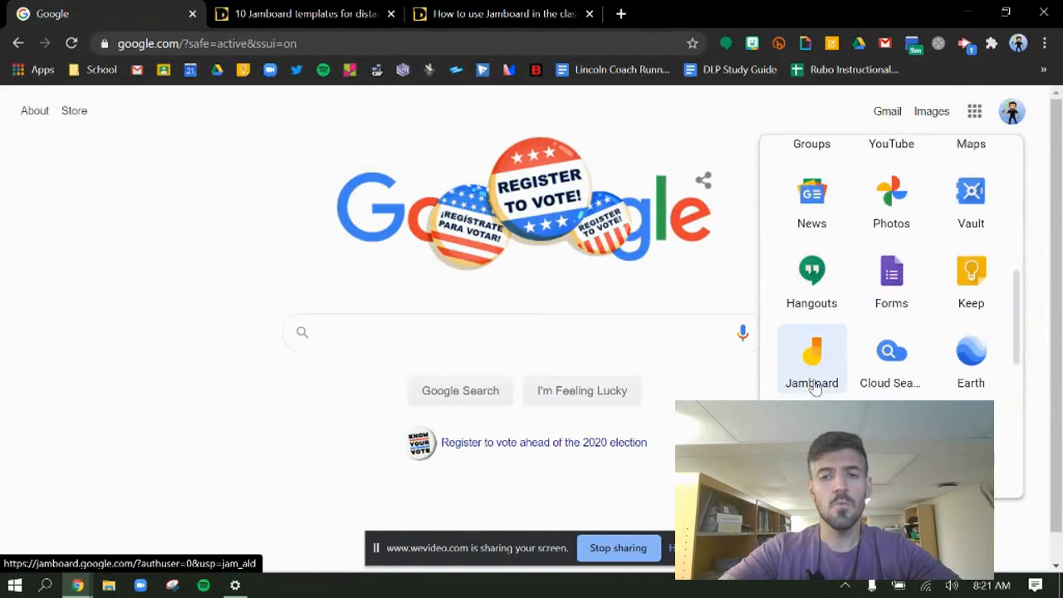
{"action": "left_click", "coordinate": [811, 366]}
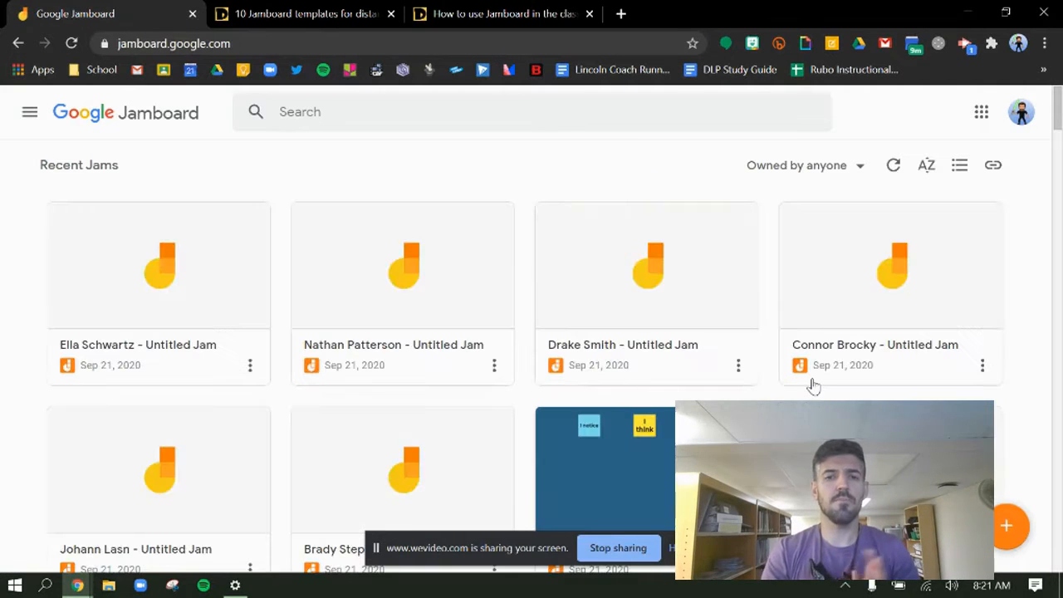
{"action": "left_click", "coordinate": [1008, 525]}
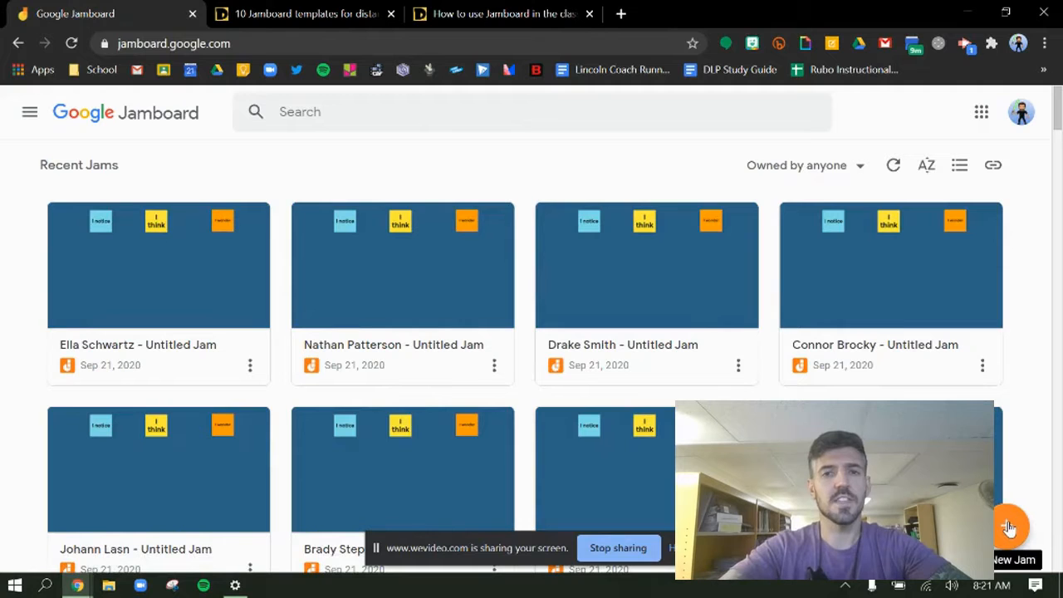
{"action": "left_click", "coordinate": [1007, 526]}
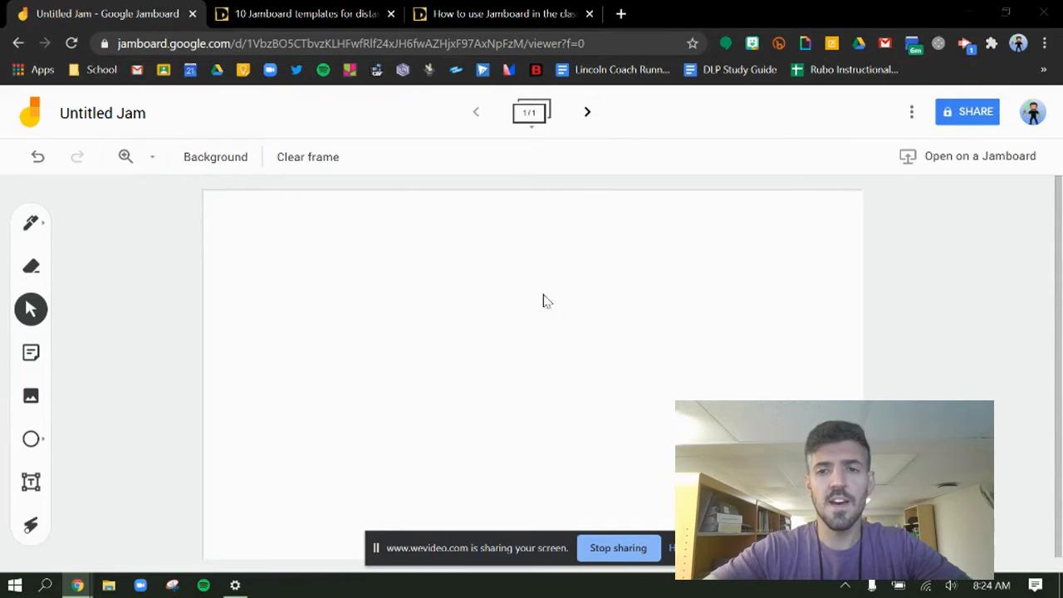
Step: Add six blank frames to the jam, making seven in total
{"action": "left_click", "coordinate": [587, 114]}
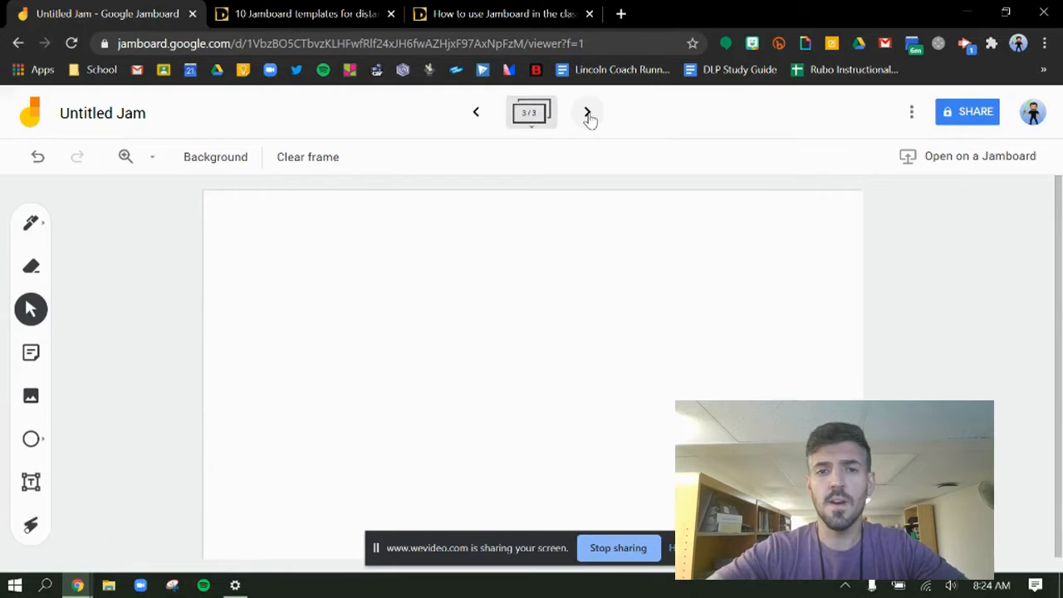
{"action": "left_click", "coordinate": [588, 114]}
{"action": "left_click", "coordinate": [588, 113]}
{"action": "left_click", "coordinate": [588, 114]}
{"action": "left_click", "coordinate": [588, 113]}
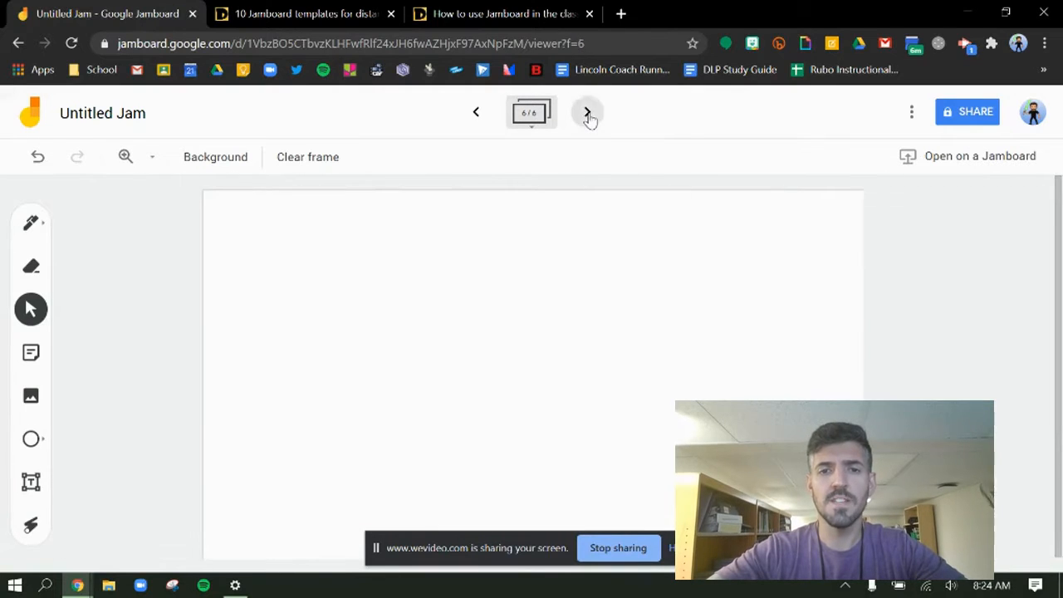
Step: Expand the frame bar and go back through the frames to frame 1
{"action": "left_click", "coordinate": [528, 119]}
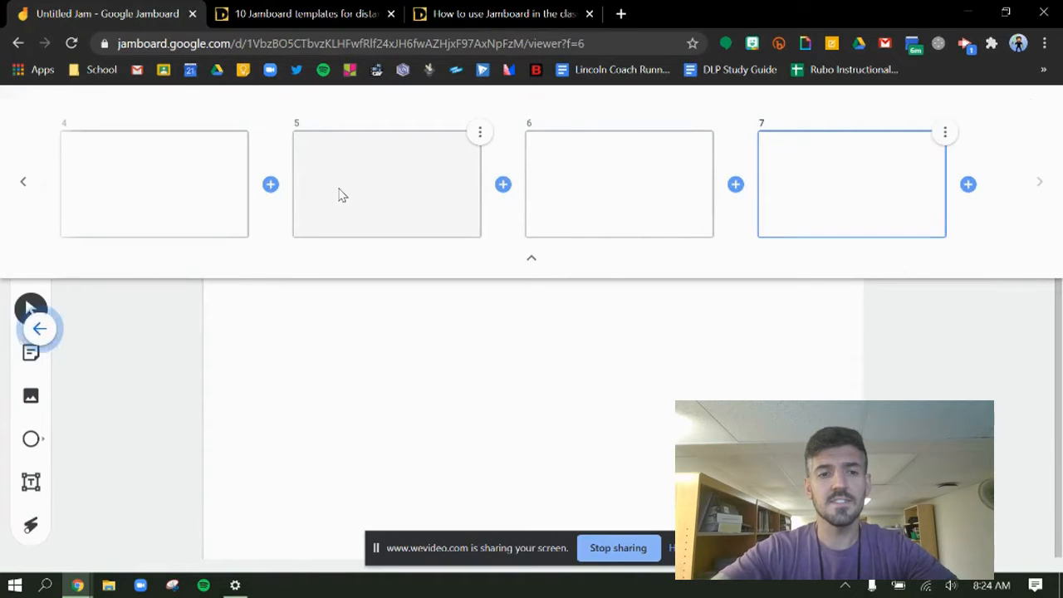
{"action": "left_click", "coordinate": [23, 193]}
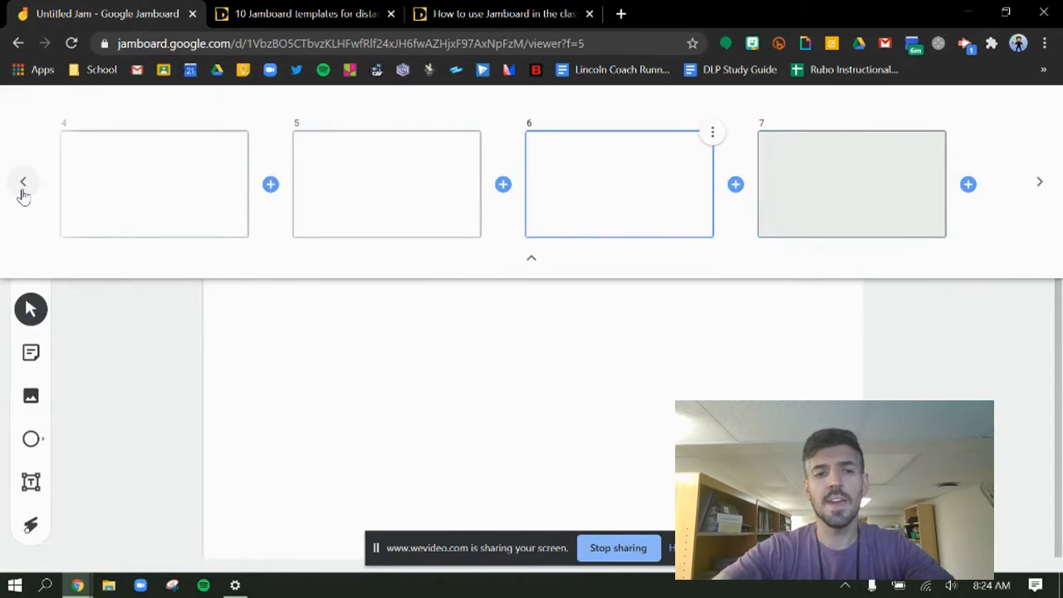
{"action": "left_click", "coordinate": [23, 193]}
{"action": "left_click", "coordinate": [22, 193]}
{"action": "left_click", "coordinate": [22, 193]}
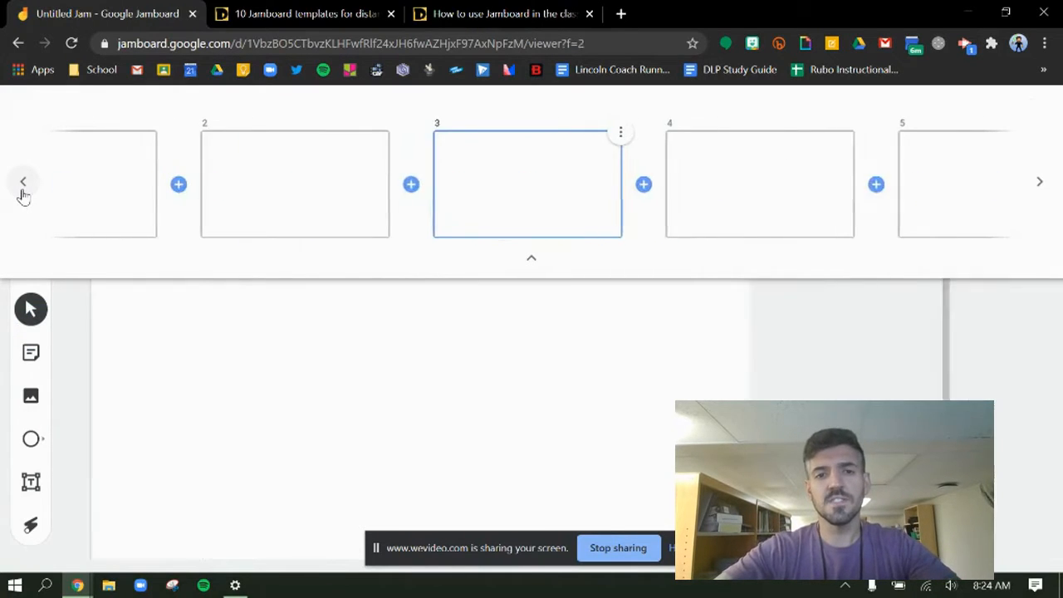
{"action": "left_click", "coordinate": [22, 192]}
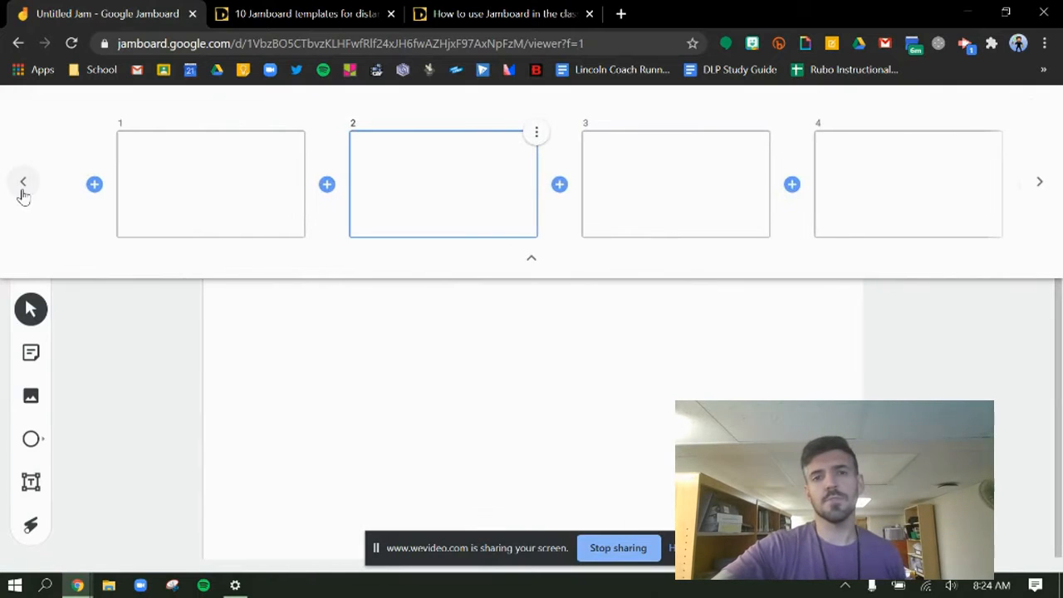
{"action": "left_click", "coordinate": [23, 192]}
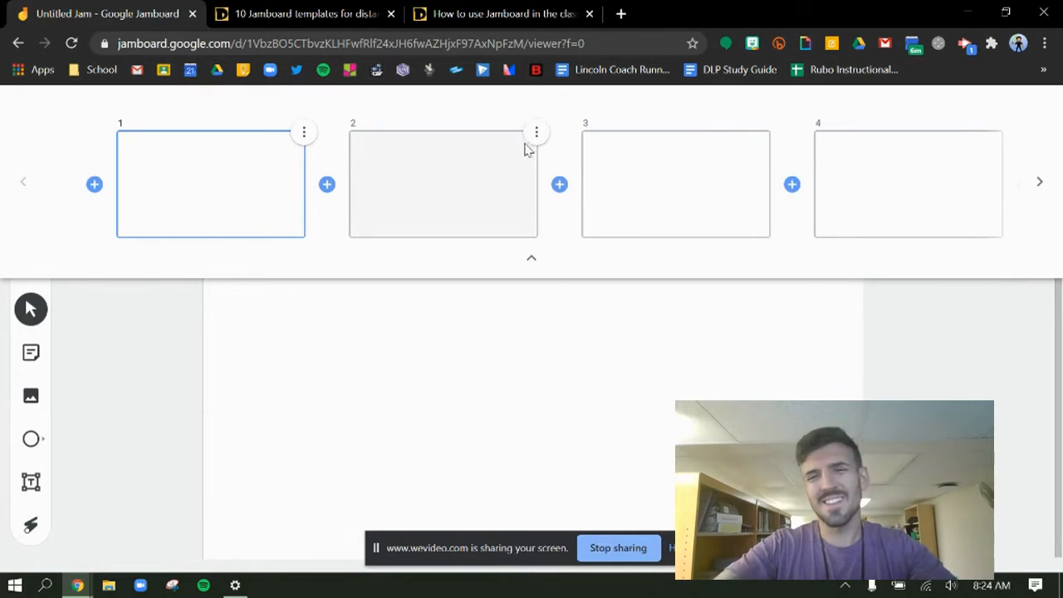
Step: Delete frame 2 and duplicate the frame that takes its place
{"action": "left_click", "coordinate": [536, 134]}
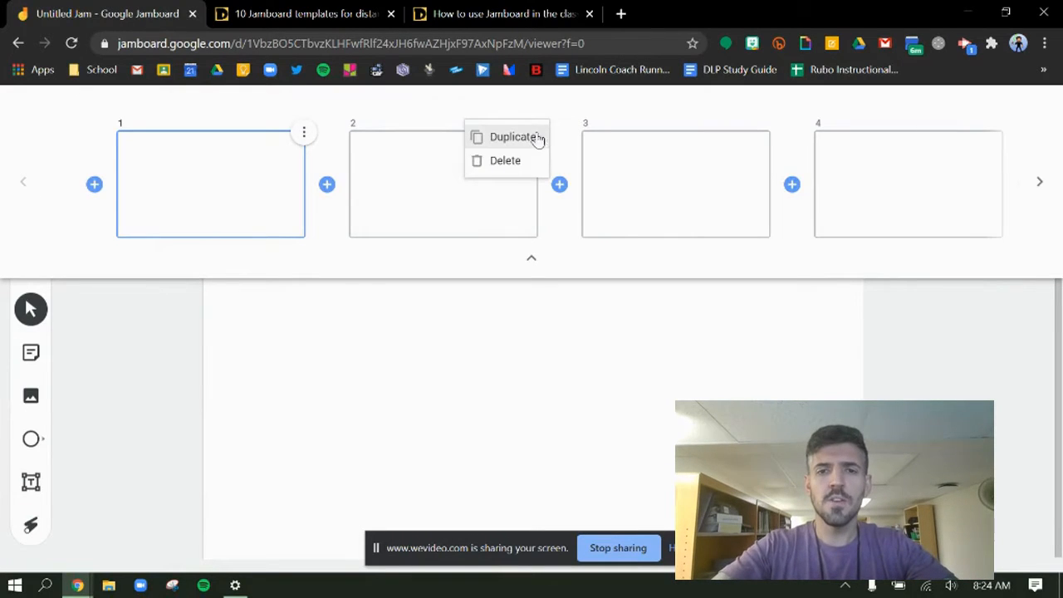
{"action": "left_click", "coordinate": [526, 166]}
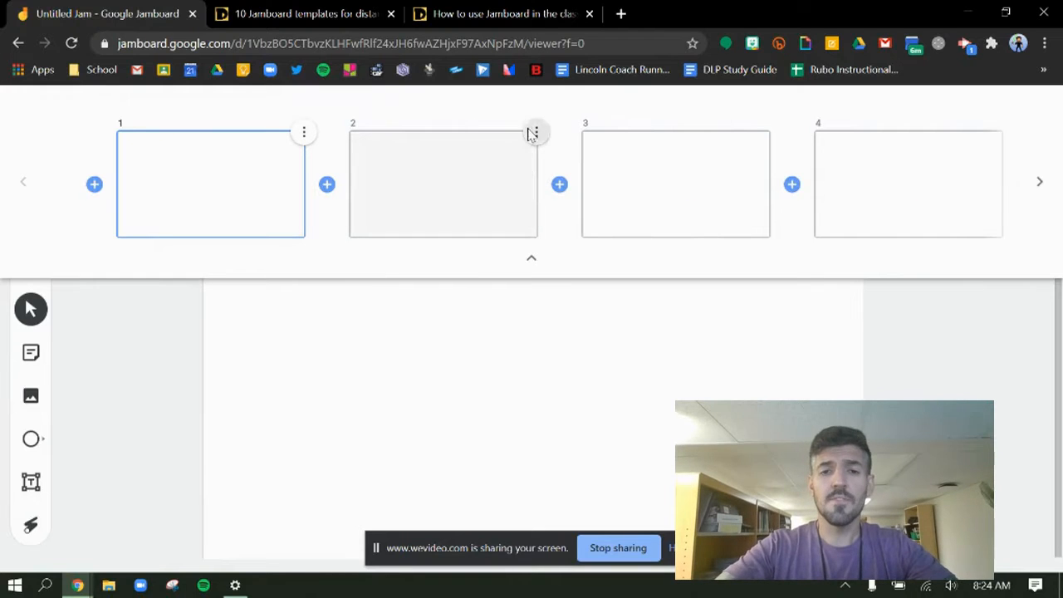
{"action": "left_click", "coordinate": [537, 133]}
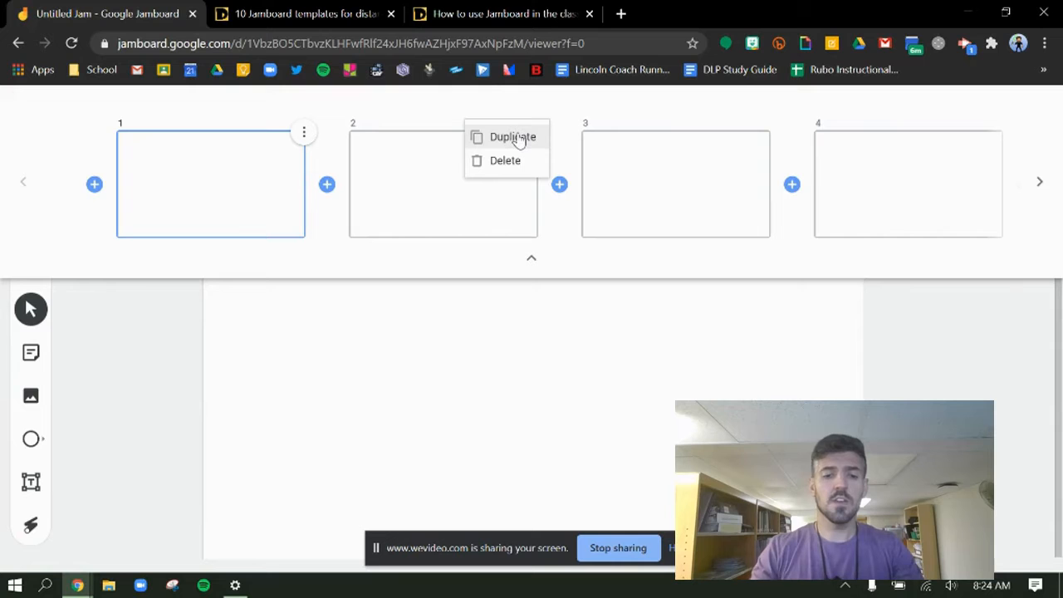
{"action": "left_click", "coordinate": [517, 140]}
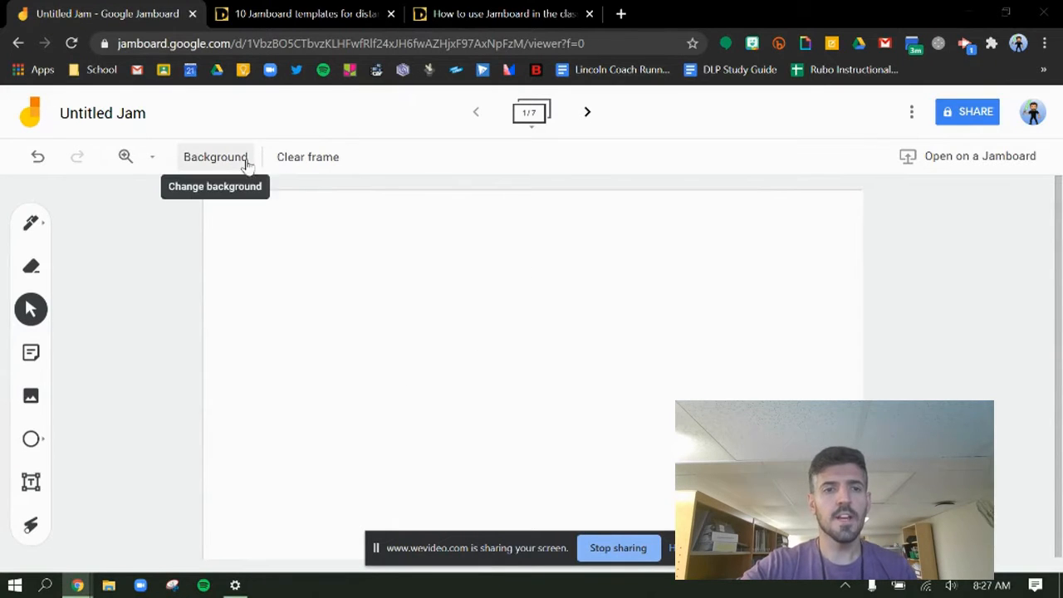
Step: Try the dotted, lined, square-grid, Graph and dark blue backgrounds one after another on the first frame
{"action": "left_click", "coordinate": [211, 159]}
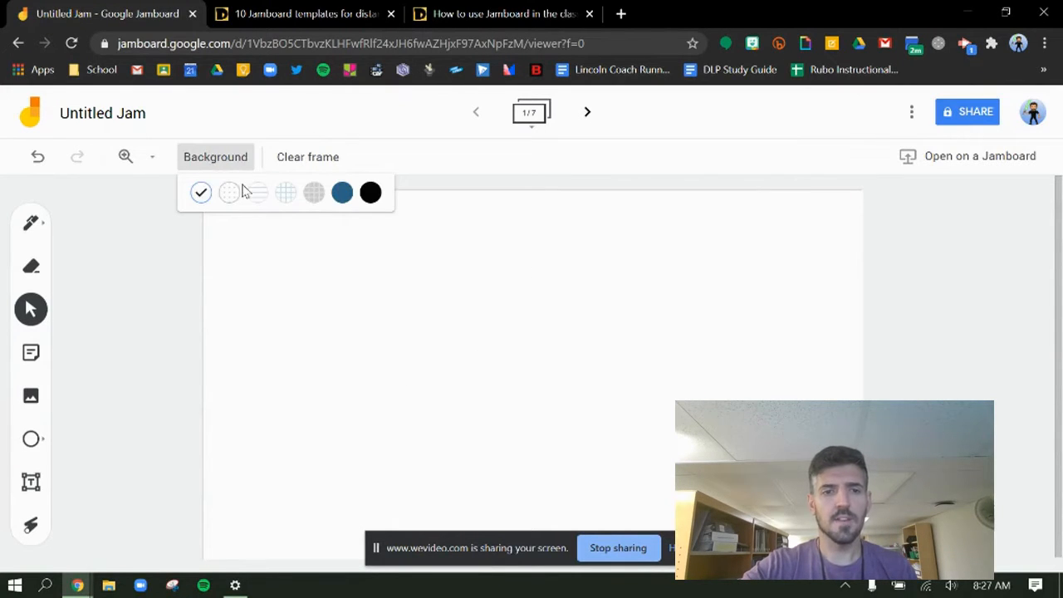
{"action": "left_click", "coordinate": [230, 193]}
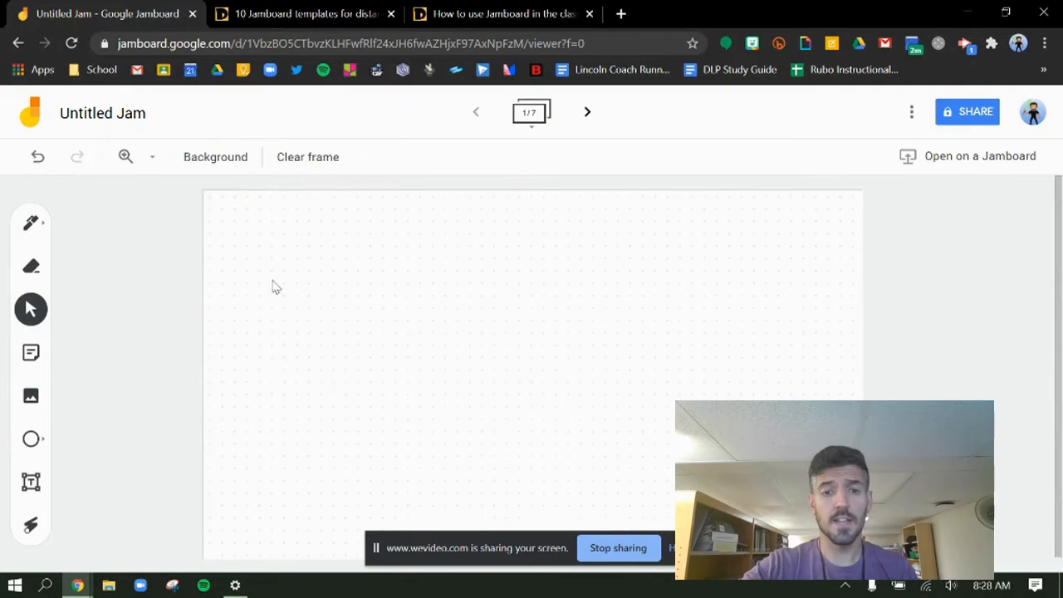
{"action": "left_click", "coordinate": [235, 162]}
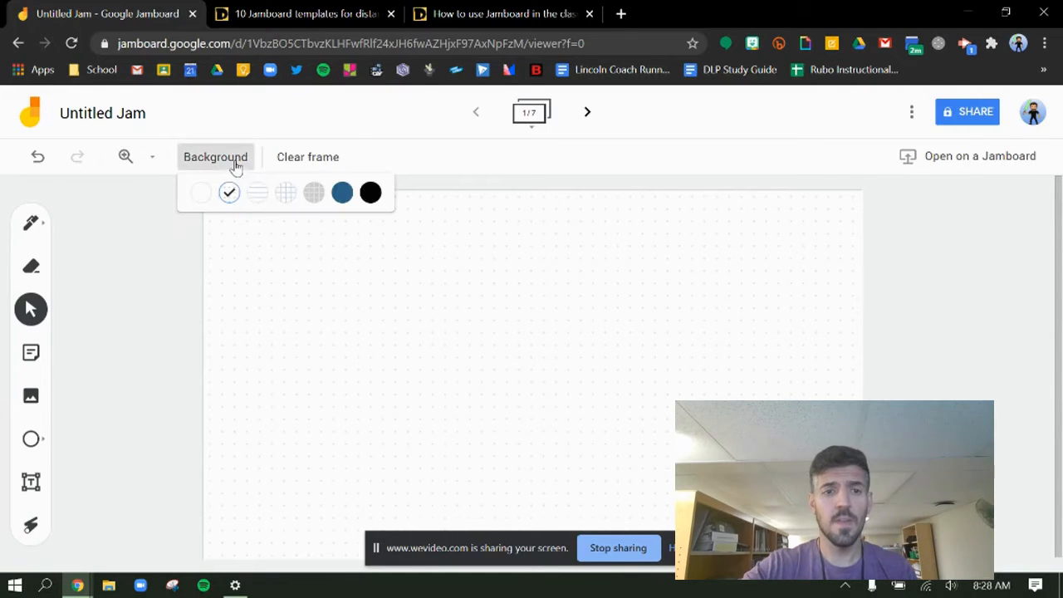
{"action": "left_click", "coordinate": [254, 205]}
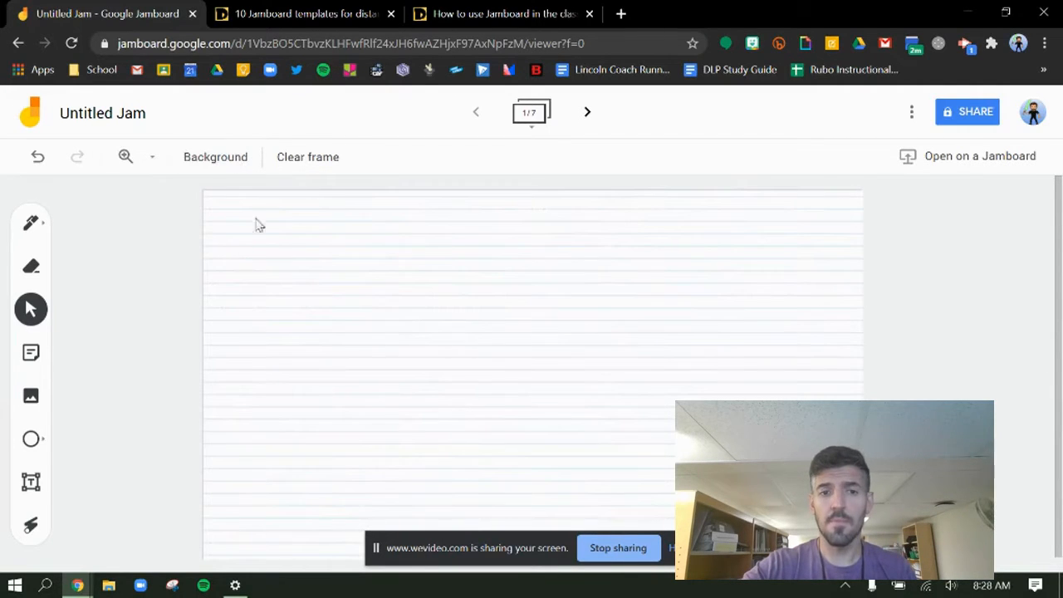
{"action": "left_click", "coordinate": [238, 161]}
{"action": "left_click", "coordinate": [281, 199]}
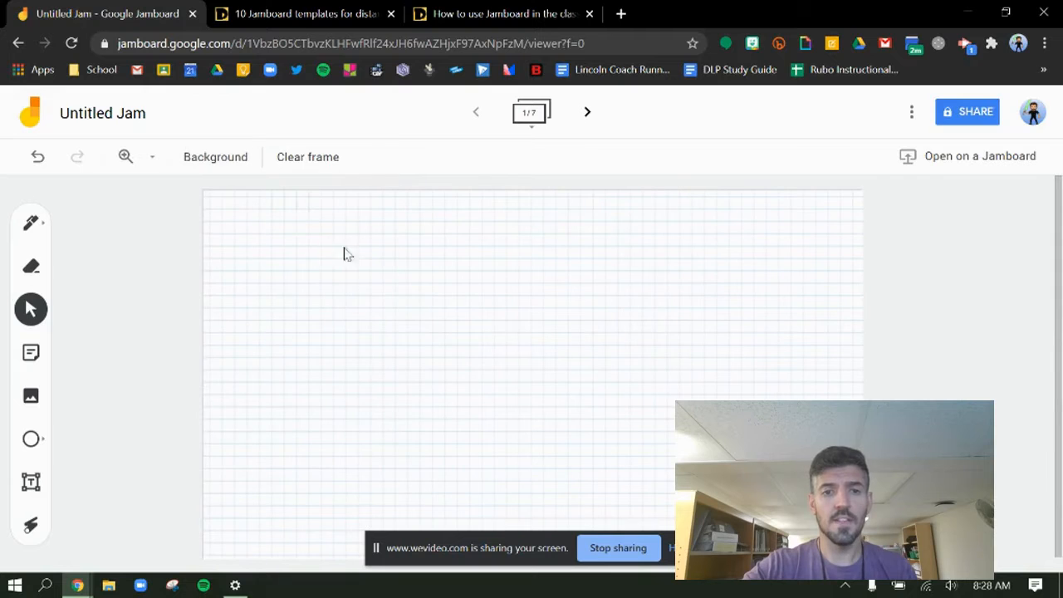
{"action": "left_click", "coordinate": [213, 157]}
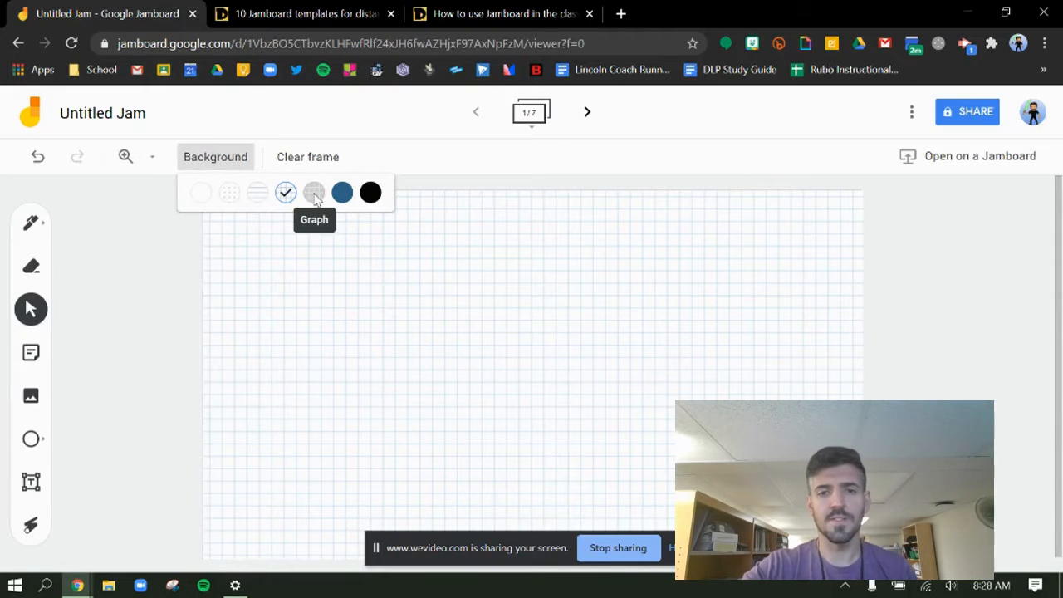
{"action": "left_click", "coordinate": [314, 193]}
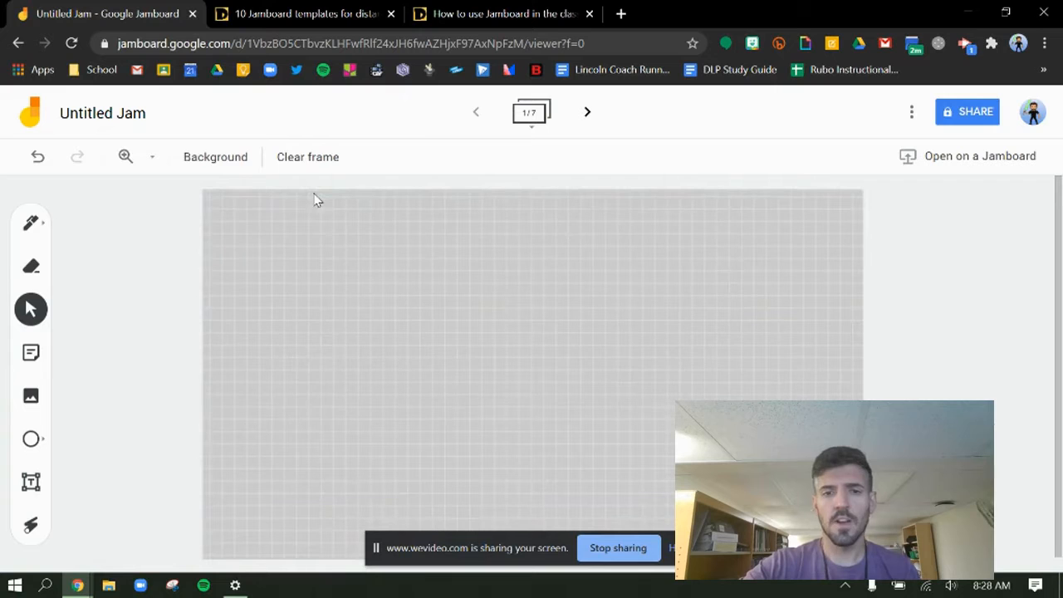
{"action": "left_click", "coordinate": [224, 161]}
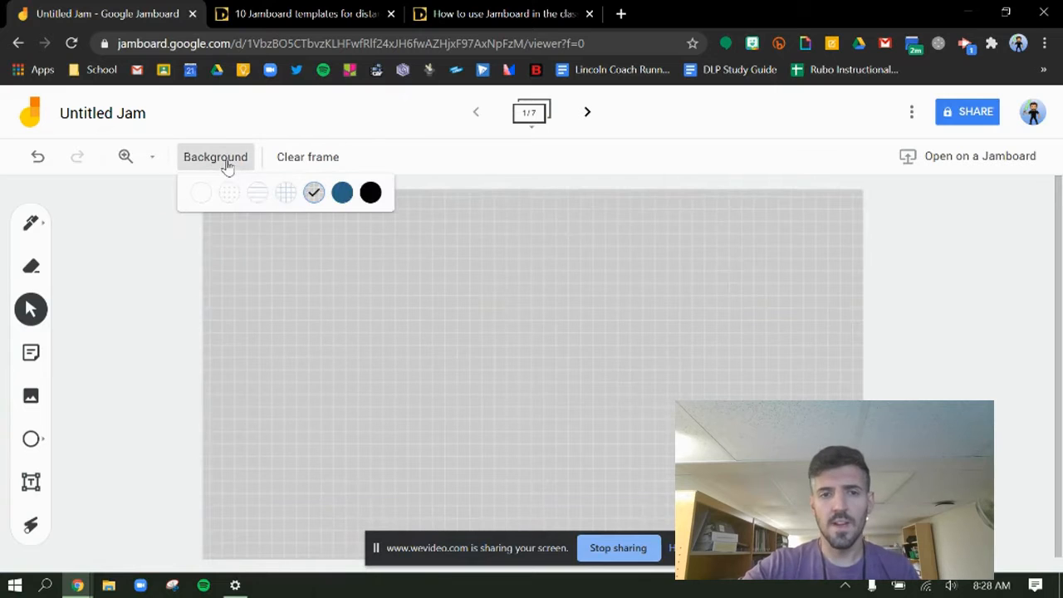
{"action": "left_click", "coordinate": [342, 195]}
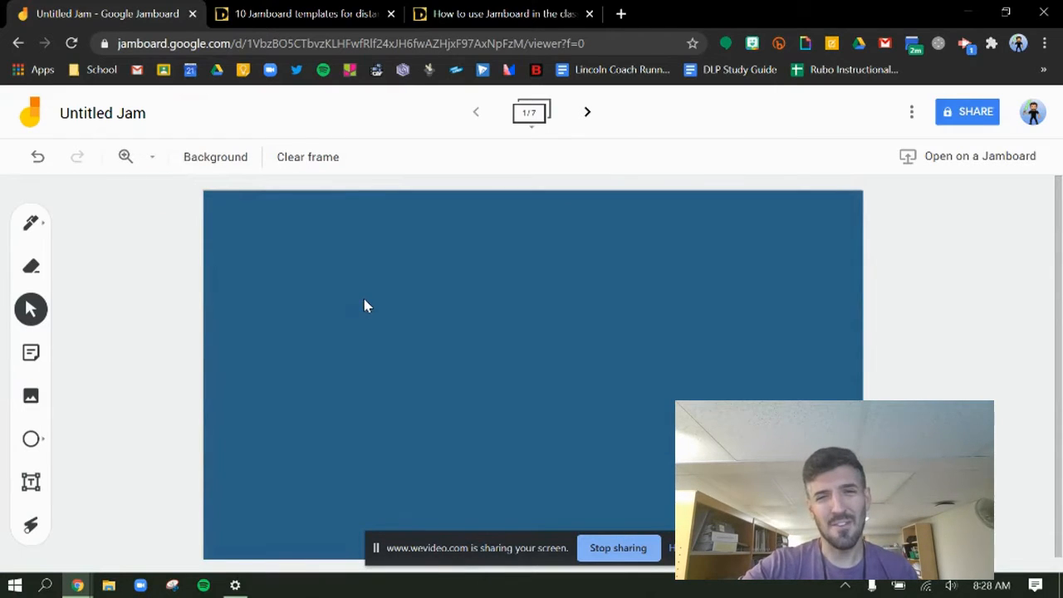
Step: Set the first frame's background to black
{"action": "left_click", "coordinate": [232, 166]}
{"action": "left_click", "coordinate": [366, 193]}
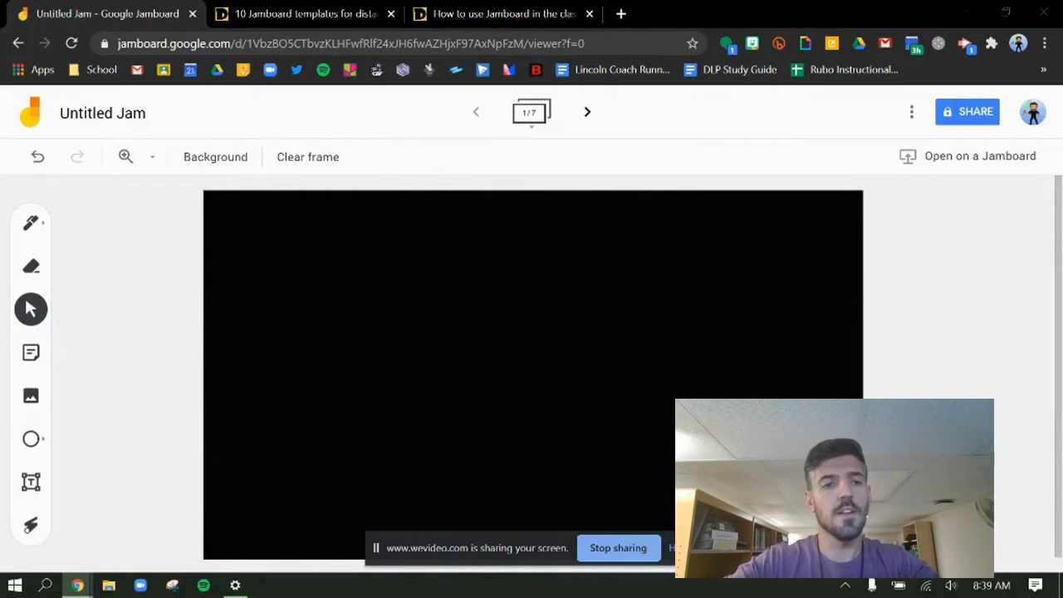
Step: Write "Hi" by hand in the upper-left area of the black frame with the thin pen in white
{"action": "left_click", "coordinate": [37, 228]}
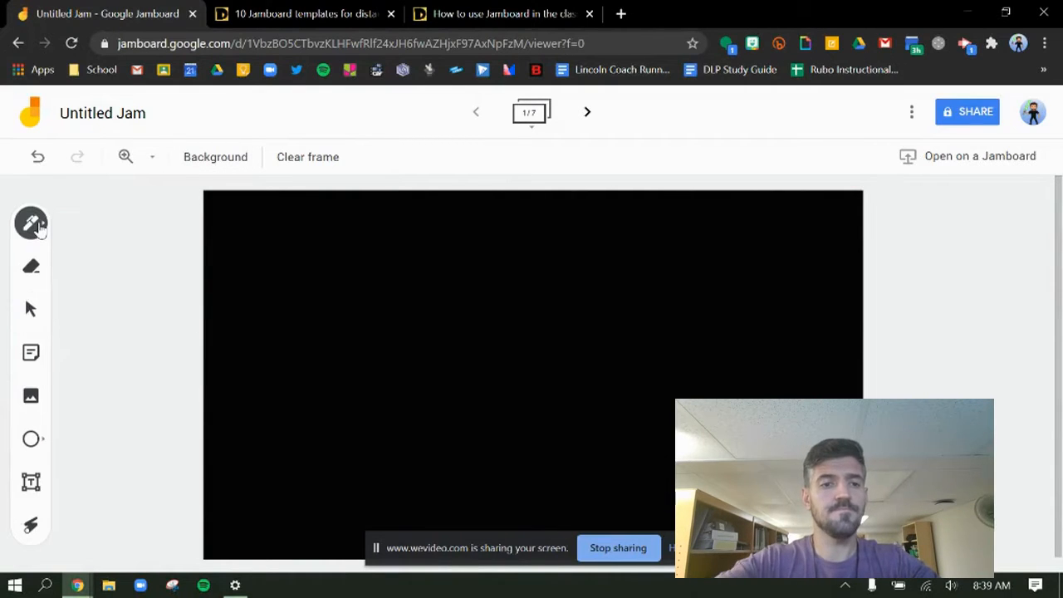
{"action": "left_click", "coordinate": [41, 229]}
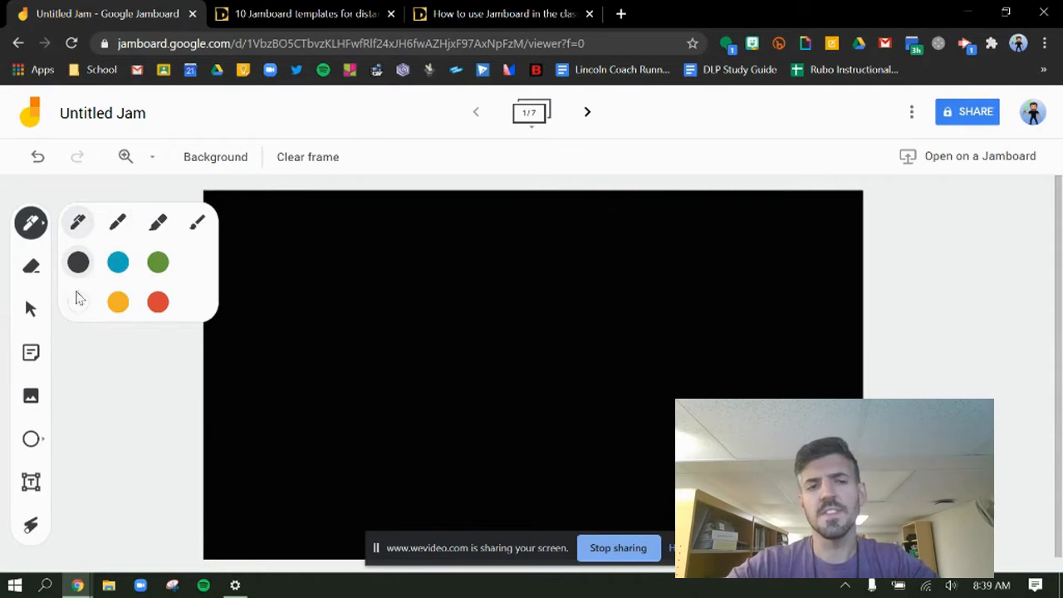
{"action": "left_click", "coordinate": [81, 306]}
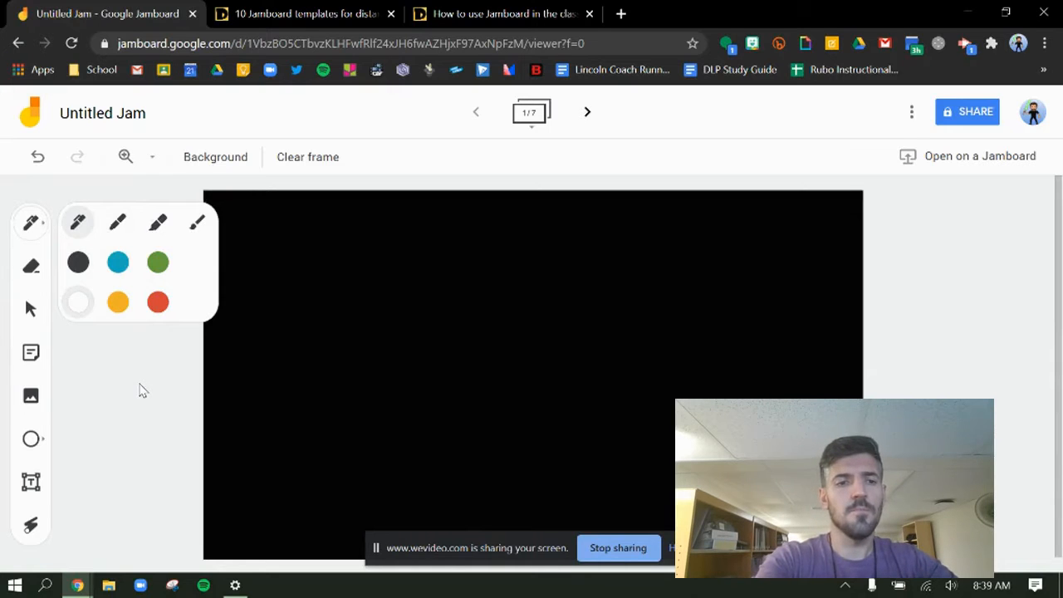
{"action": "left_click_drag", "start_coordinate": [284, 251], "coordinate": [287, 352]}
{"action": "left_click_drag", "start_coordinate": [293, 301], "coordinate": [321, 291]}
{"action": "left_click_drag", "start_coordinate": [318, 236], "coordinate": [327, 345]}
{"action": "left_click_drag", "start_coordinate": [369, 301], "coordinate": [369, 322]}
{"action": "left_click", "coordinate": [356, 256]}
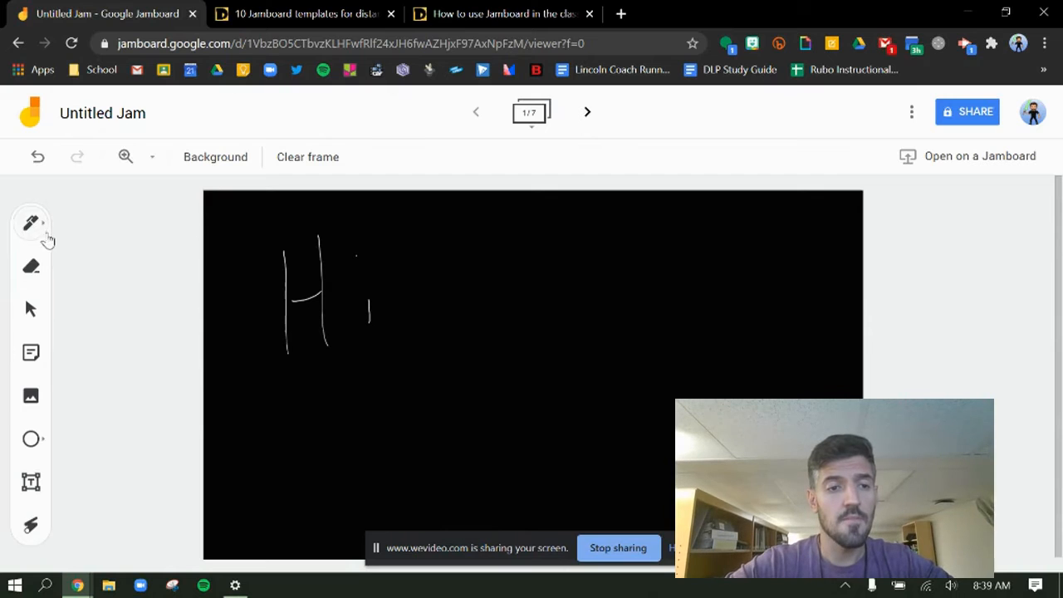
Step: Write a second "Hi" in white with the marker, beside the thin pen one
{"action": "left_click", "coordinate": [43, 227]}
{"action": "left_click", "coordinate": [114, 230]}
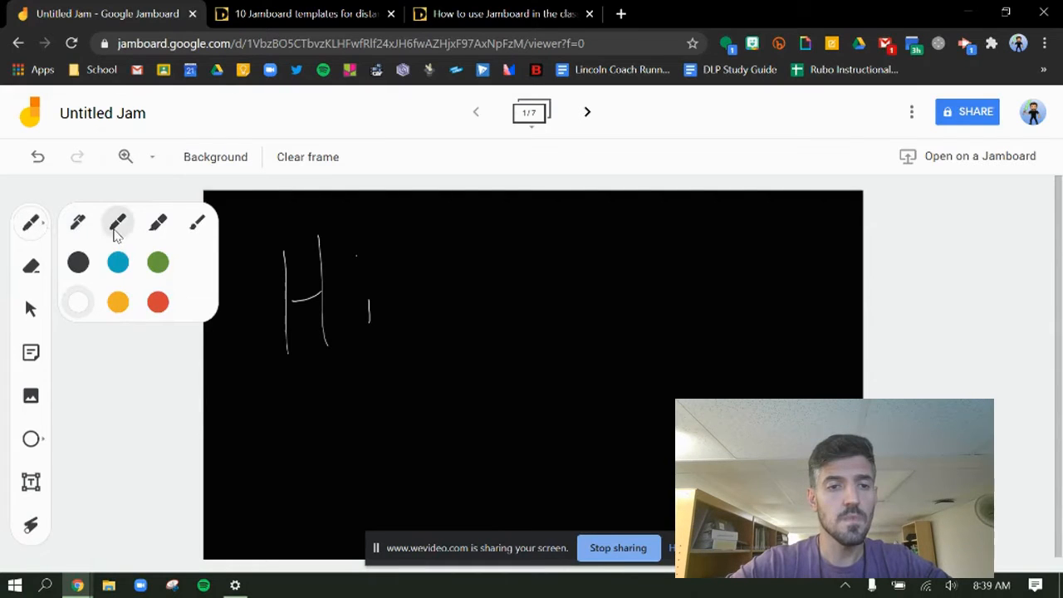
{"action": "left_click_drag", "start_coordinate": [455, 252], "coordinate": [475, 358]}
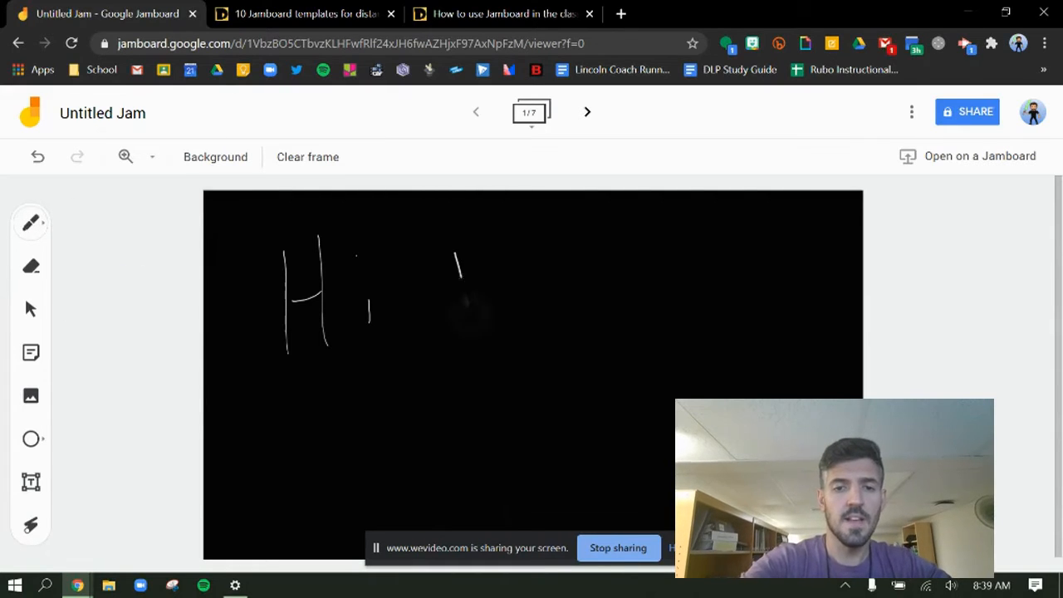
{"action": "mouse_move", "coordinate": [476, 309]}
{"action": "left_mouse_down"}
{"action": "mouse_move", "coordinate": [515, 295]}
{"action": "mouse_move", "coordinate": [524, 348]}
{"action": "left_mouse_up"}
{"action": "left_click_drag", "start_coordinate": [490, 238], "coordinate": [526, 347]}
{"action": "left_click_drag", "start_coordinate": [559, 296], "coordinate": [567, 326]}
{"action": "left_click", "coordinate": [539, 244]}
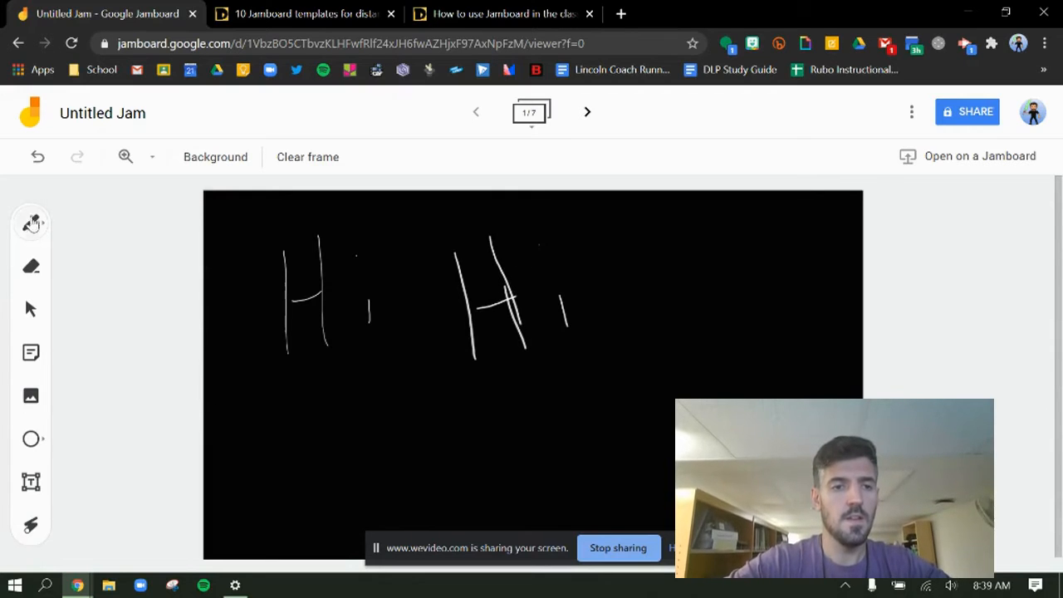
Step: Write a third "Hi" in white with the highlighter, to the right of the marker one
{"action": "left_click", "coordinate": [32, 224]}
{"action": "left_click", "coordinate": [158, 235]}
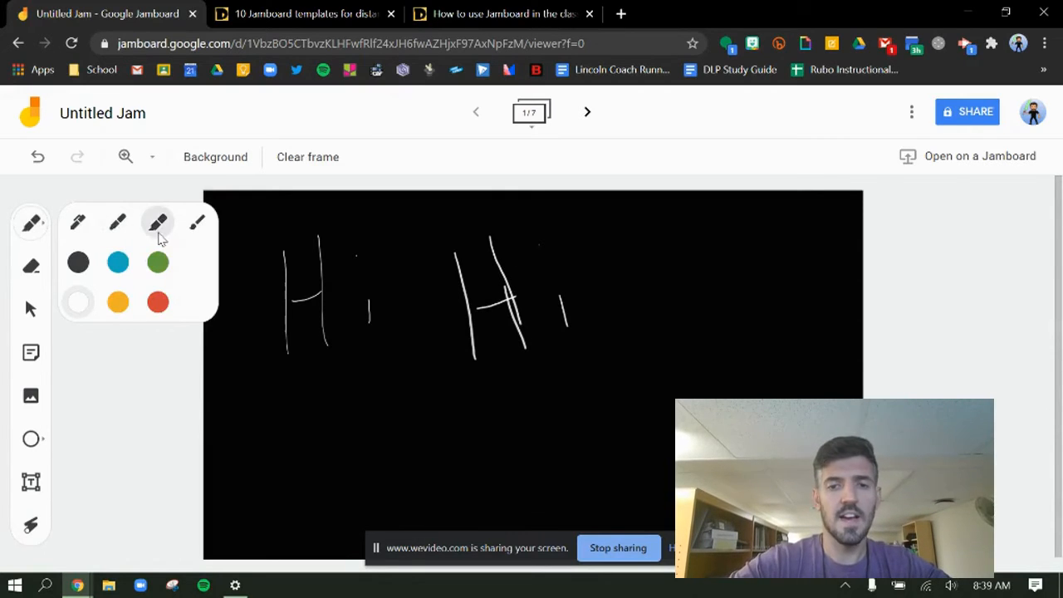
{"action": "left_click_drag", "start_coordinate": [617, 243], "coordinate": [635, 369]}
{"action": "left_click_drag", "start_coordinate": [619, 265], "coordinate": [641, 396]}
{"action": "left_click_drag", "start_coordinate": [635, 326], "coordinate": [679, 307]}
{"action": "left_click_drag", "start_coordinate": [660, 235], "coordinate": [696, 383]}
{"action": "left_click", "coordinate": [729, 321]}
{"action": "left_click_drag", "start_coordinate": [728, 329], "coordinate": [729, 341]}
{"action": "left_click", "coordinate": [707, 263]}
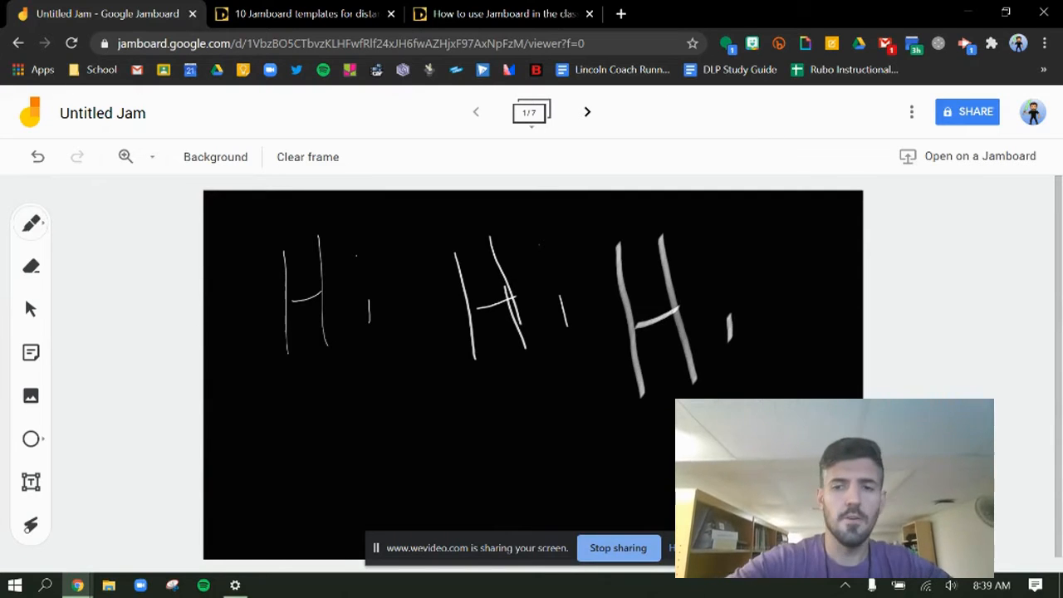
{"action": "left_click_drag", "start_coordinate": [727, 266], "coordinate": [722, 284]}
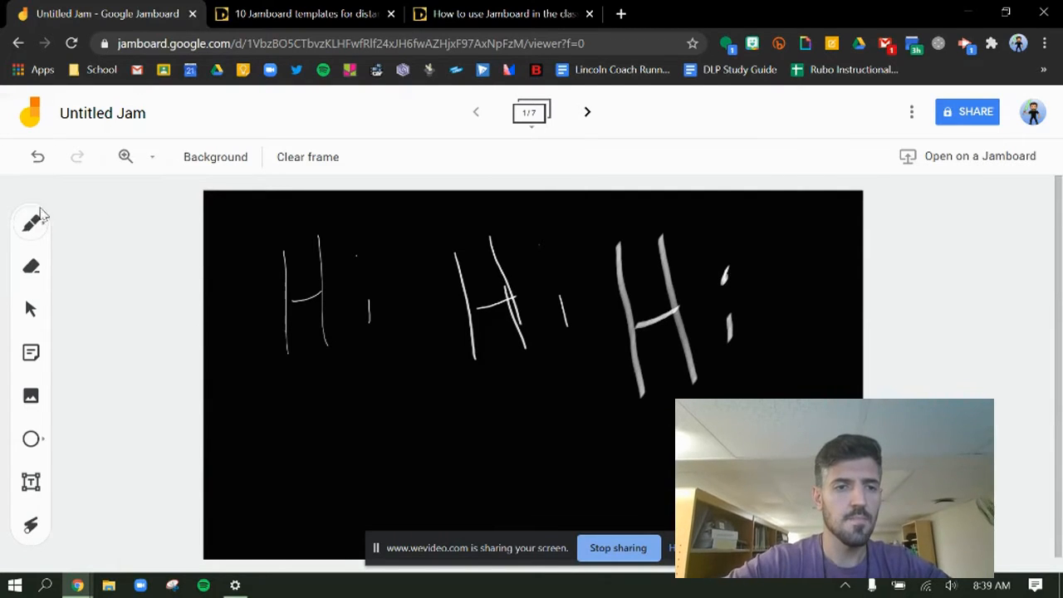
Step: Write a fourth "Hi" by hand with the brush, below the thin pen and marker ones
{"action": "left_click", "coordinate": [40, 232]}
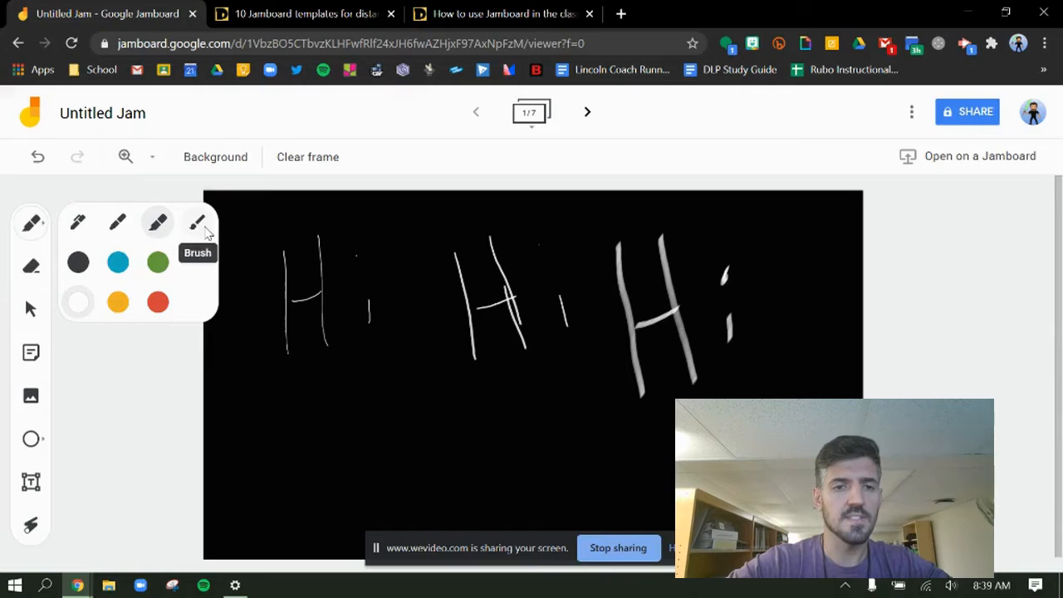
{"action": "left_click", "coordinate": [206, 231]}
{"action": "left_click", "coordinate": [199, 222]}
{"action": "left_click_drag", "start_coordinate": [396, 383], "coordinate": [405, 484]}
{"action": "left_click_drag", "start_coordinate": [408, 446], "coordinate": [471, 433]}
{"action": "left_click_drag", "start_coordinate": [447, 380], "coordinate": [468, 500]}
{"action": "left_click_drag", "start_coordinate": [500, 443], "coordinate": [508, 483]}
{"action": "left_click", "coordinate": [490, 399]}
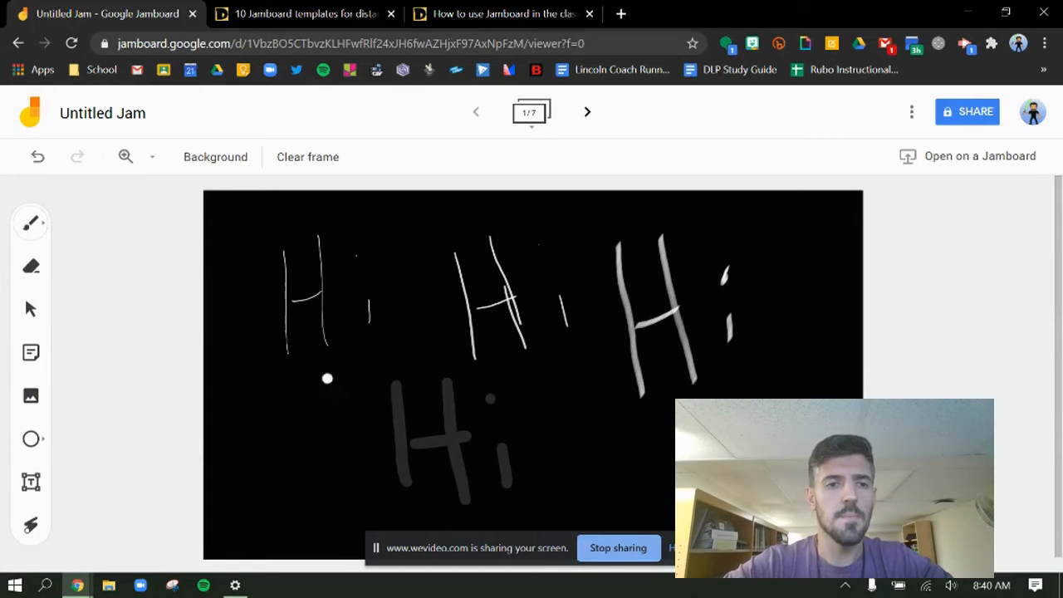
Step: Erase most of the brush-written "Hi" with the eraser, and clear the whole frame
{"action": "left_click", "coordinate": [35, 267]}
{"action": "mouse_move", "coordinate": [420, 431]}
{"action": "left_mouse_down"}
{"action": "mouse_move", "coordinate": [387, 463]}
{"action": "mouse_move", "coordinate": [418, 468]}
{"action": "mouse_move", "coordinate": [470, 434]}
{"action": "mouse_move", "coordinate": [471, 502]}
{"action": "mouse_move", "coordinate": [455, 487]}
{"action": "mouse_move", "coordinate": [500, 472]}
{"action": "mouse_move", "coordinate": [503, 439]}
{"action": "mouse_move", "coordinate": [477, 403]}
{"action": "mouse_move", "coordinate": [445, 408]}
{"action": "mouse_move", "coordinate": [448, 419]}
{"action": "left_mouse_up"}
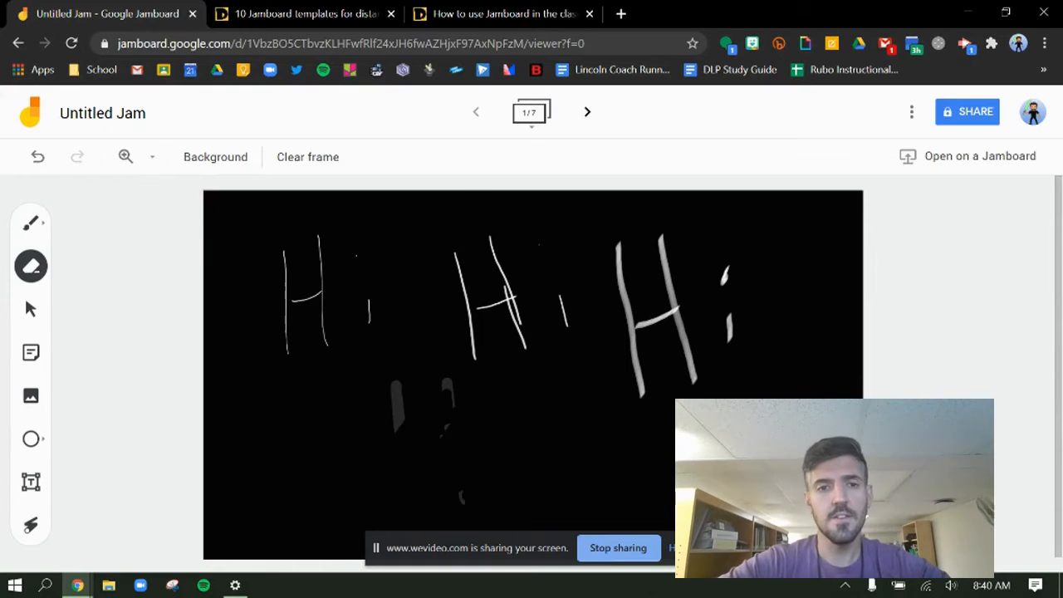
{"action": "left_click", "coordinate": [292, 166]}
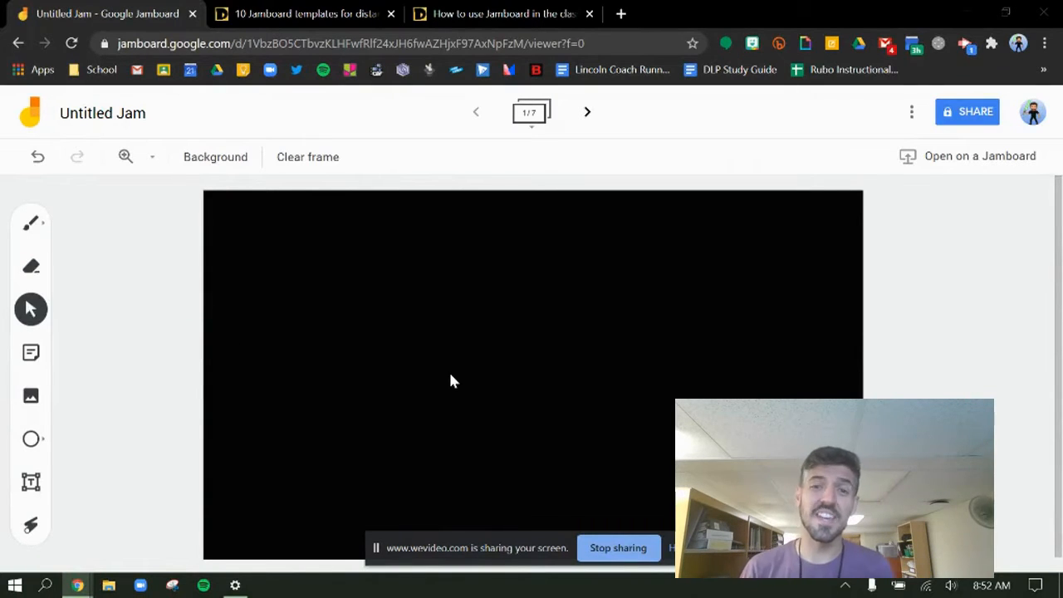
Step: Add a blue sticky note reading "Hi This is my sticky note!" followed by the author's first name
{"action": "left_click", "coordinate": [29, 355]}
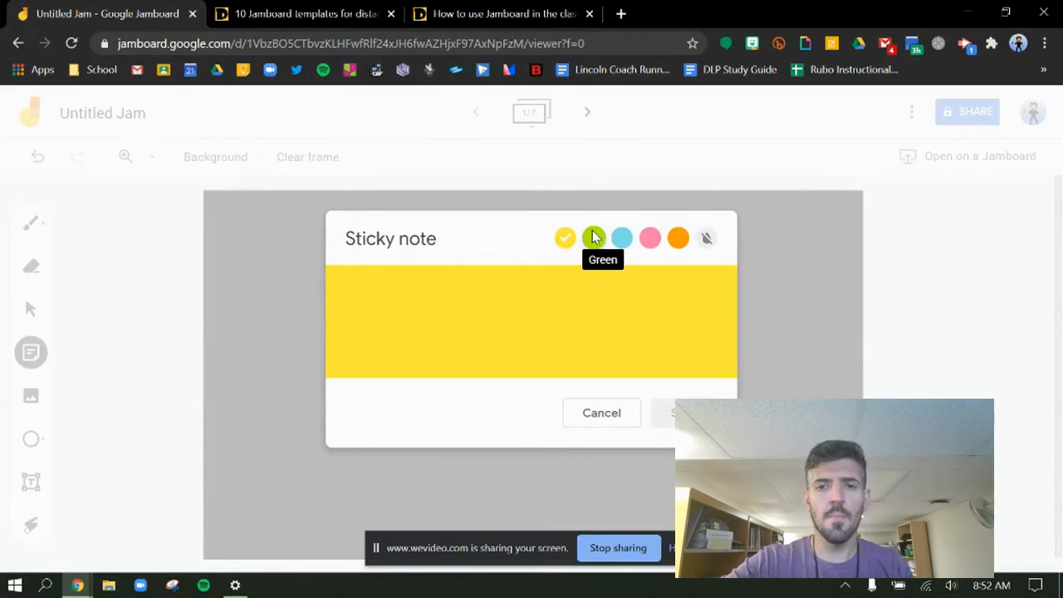
{"action": "left_click", "coordinate": [593, 239]}
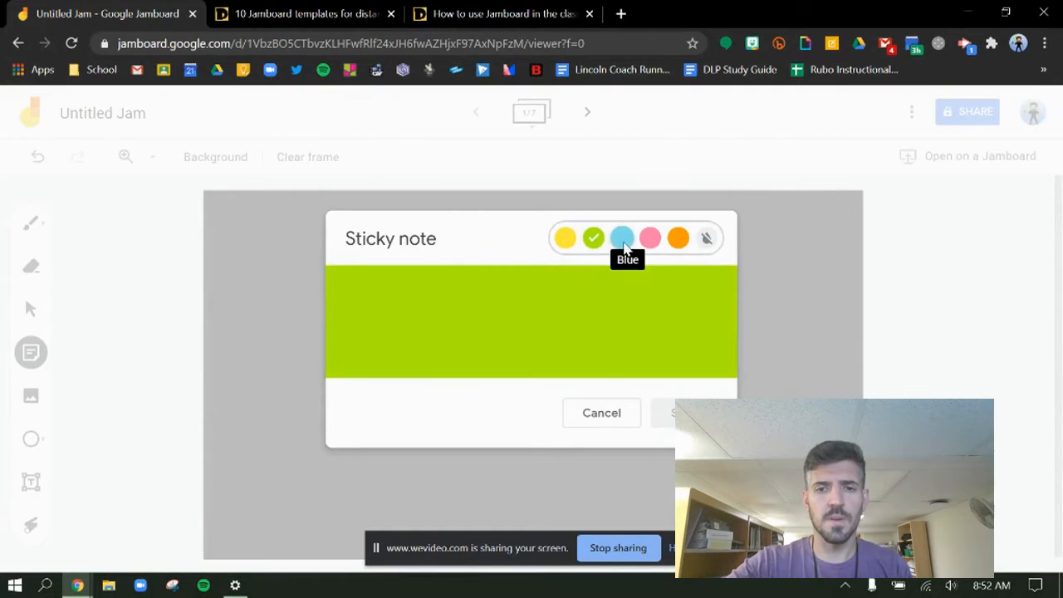
{"action": "left_click", "coordinate": [504, 285]}
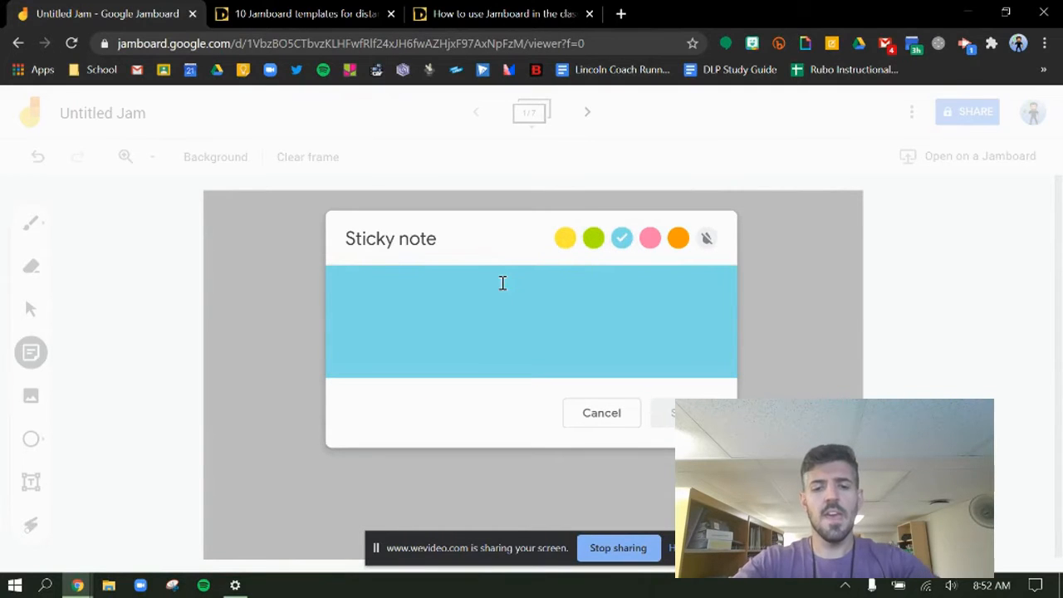
{"action": "type", "text": "Hi"}
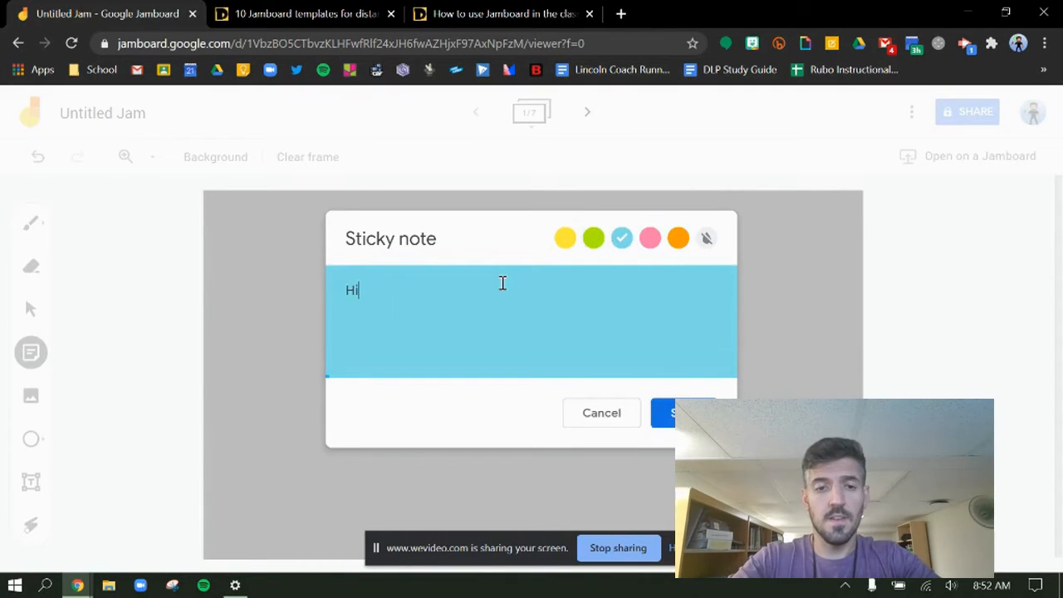
{"action": "type", "text": " This is my sticky note!Jason"}
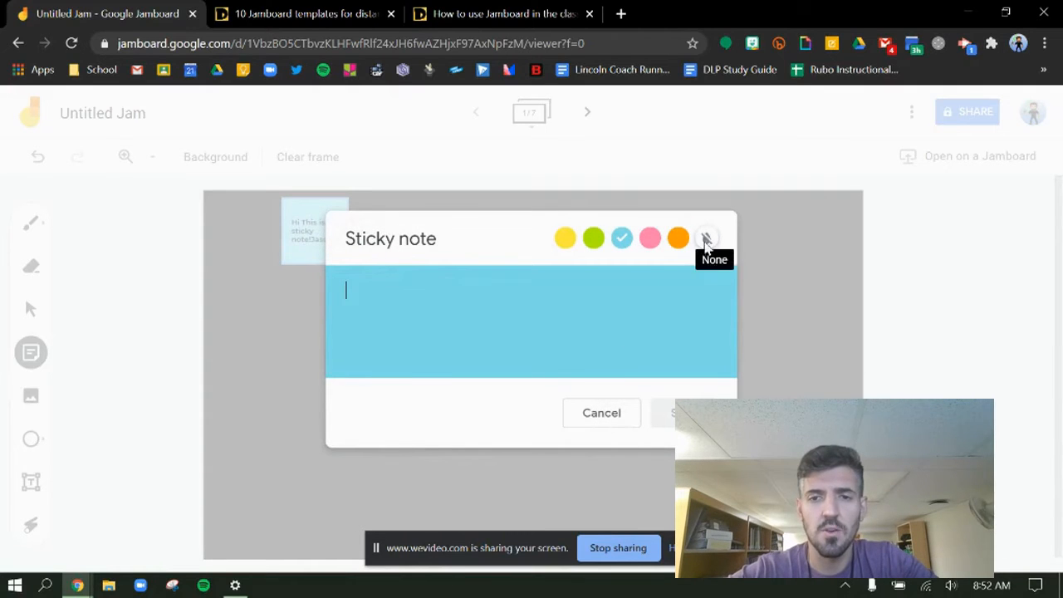
{"action": "left_click", "coordinate": [593, 415]}
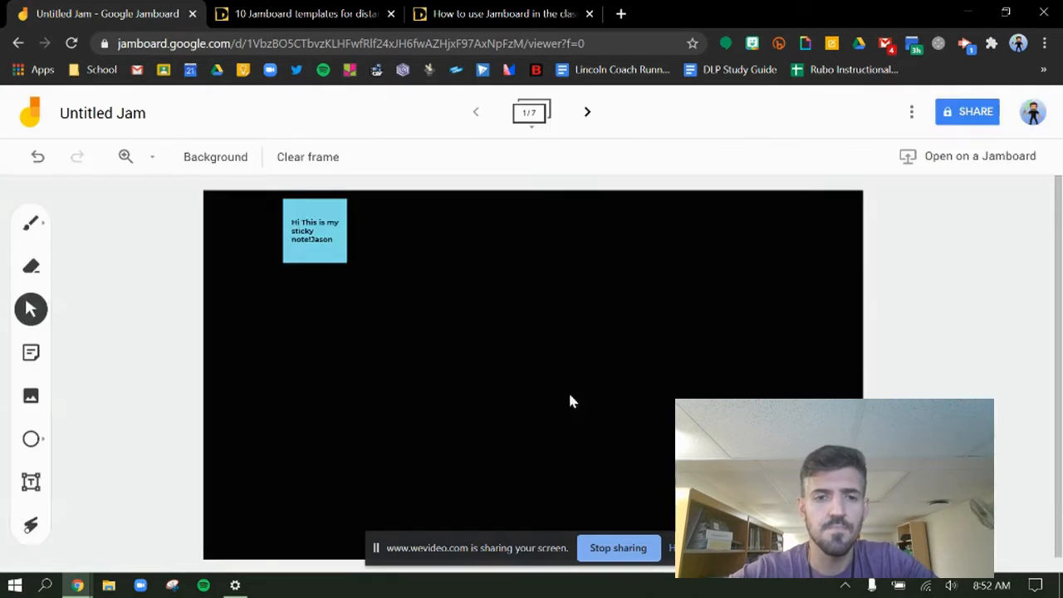
Step: Enlarge the sticky note in the frame's upper-left corner and edit its text so the name sits on its own line
{"action": "left_click", "coordinate": [344, 259]}
{"action": "left_click_drag", "start_coordinate": [347, 263], "coordinate": [289, 256]}
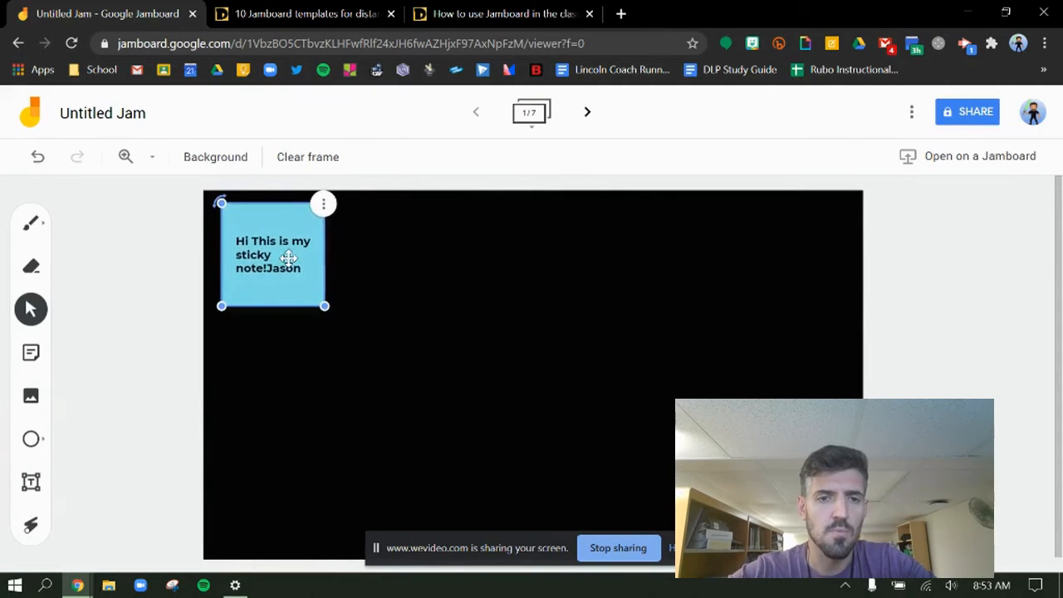
{"action": "left_click", "coordinate": [324, 206]}
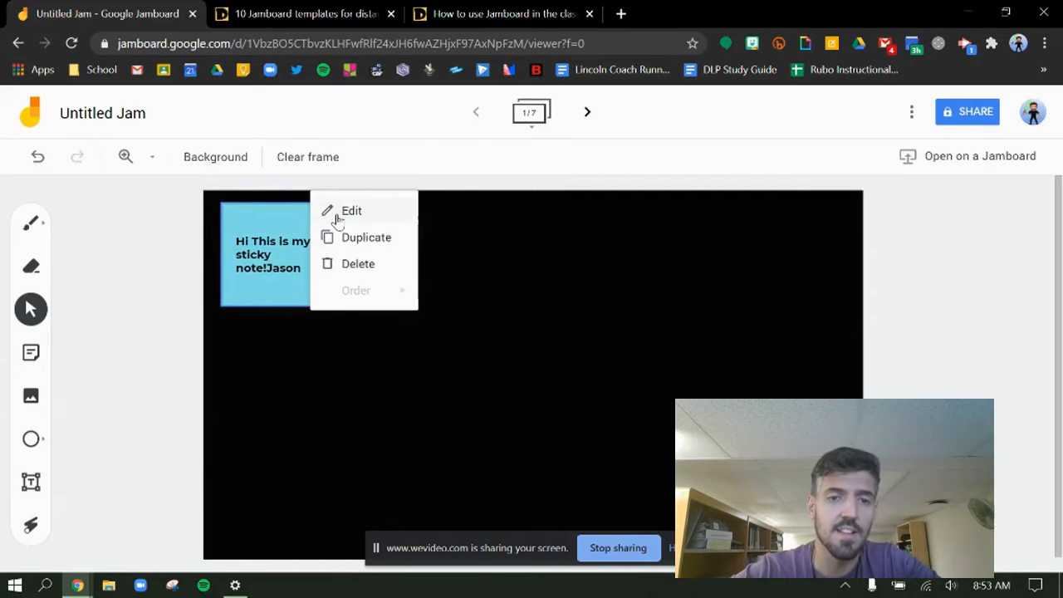
{"action": "left_click", "coordinate": [341, 214]}
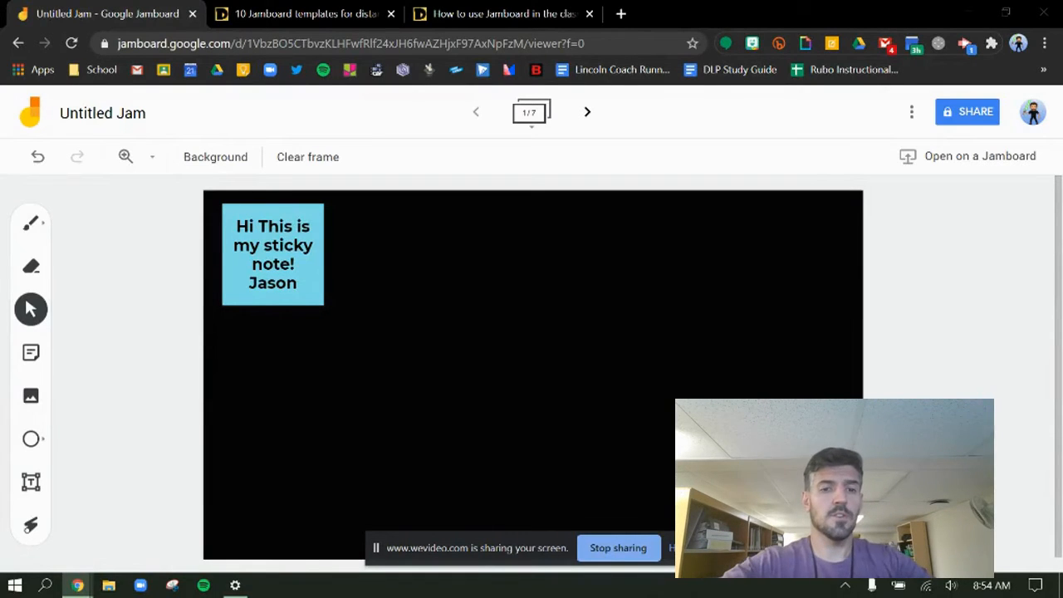
Step: Clear the frame and insert the photo of a reclining tiger facing the camera from a Google image search for "tiger"
{"action": "left_click", "coordinate": [329, 163]}
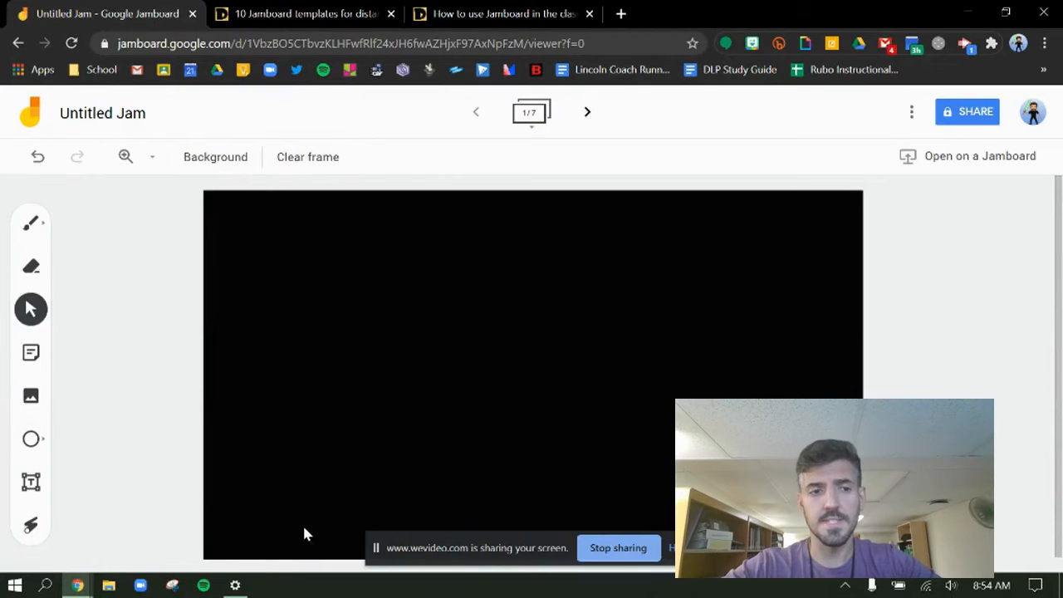
{"action": "left_click", "coordinate": [31, 397]}
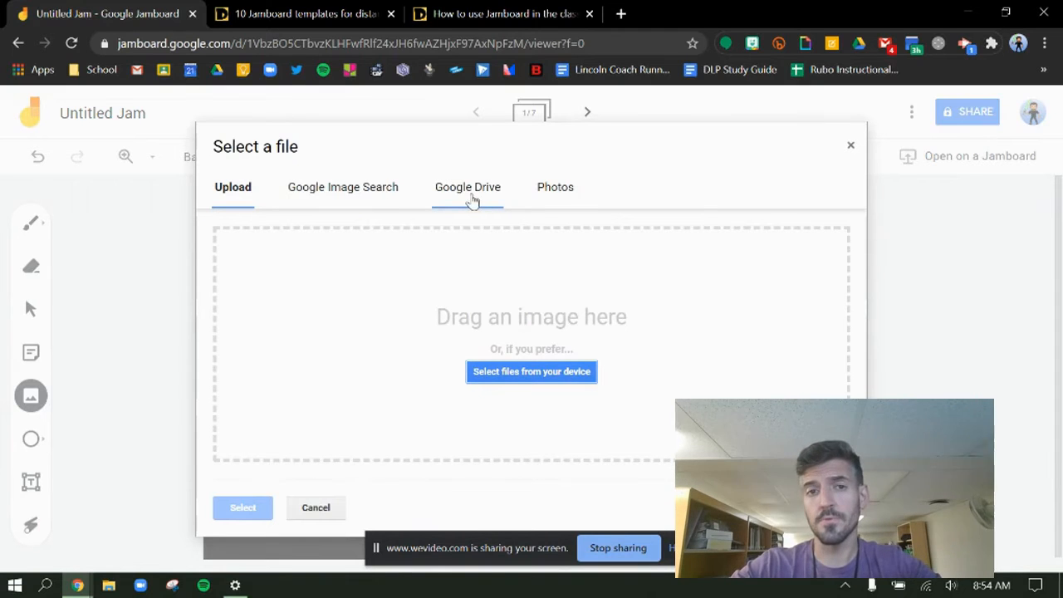
{"action": "left_click", "coordinate": [560, 199]}
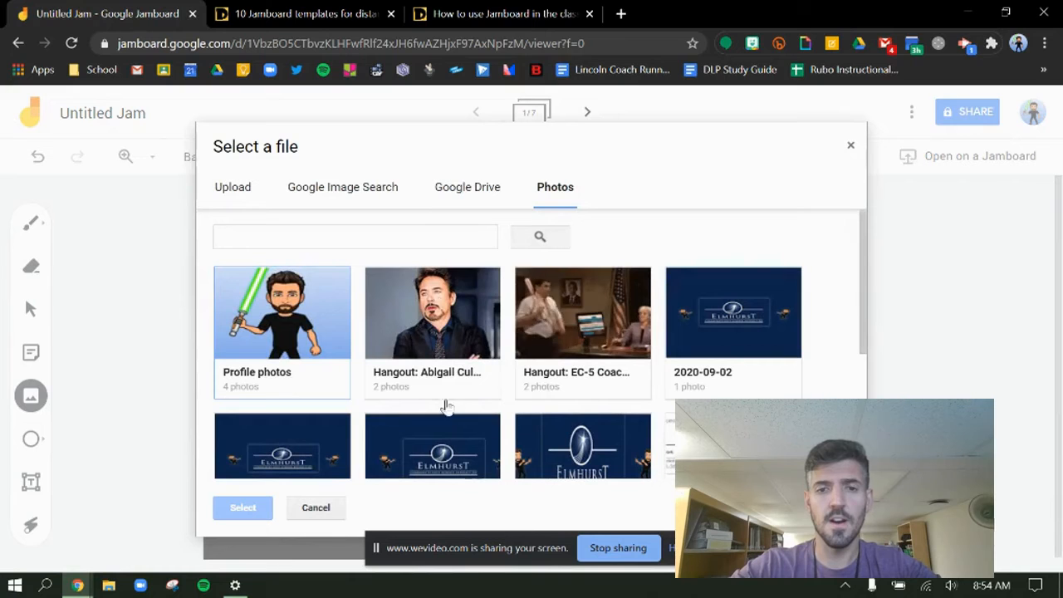
{"action": "left_click", "coordinate": [343, 190]}
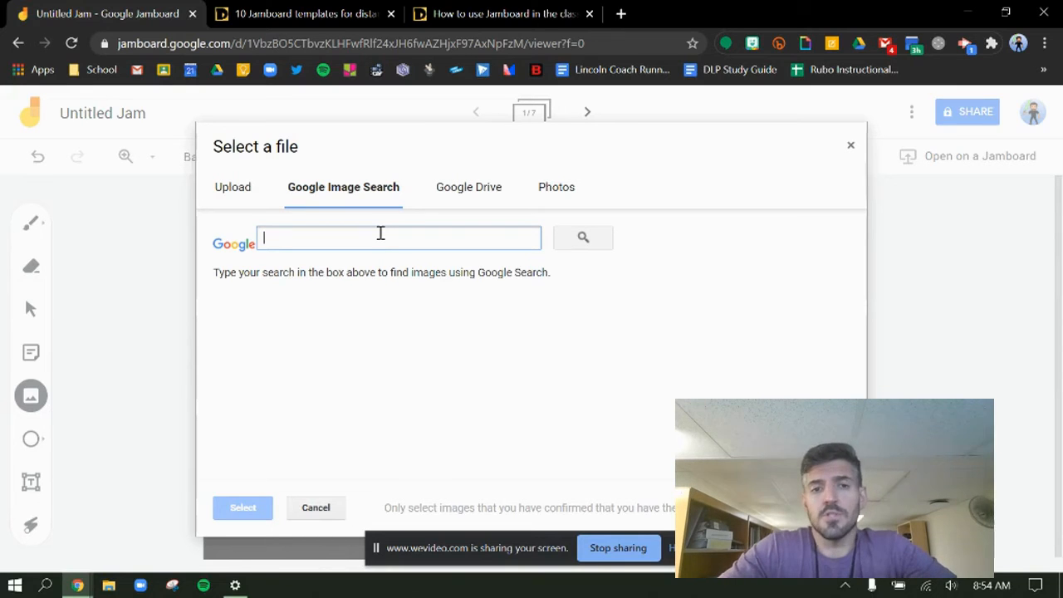
{"action": "type", "text": "tiger"}
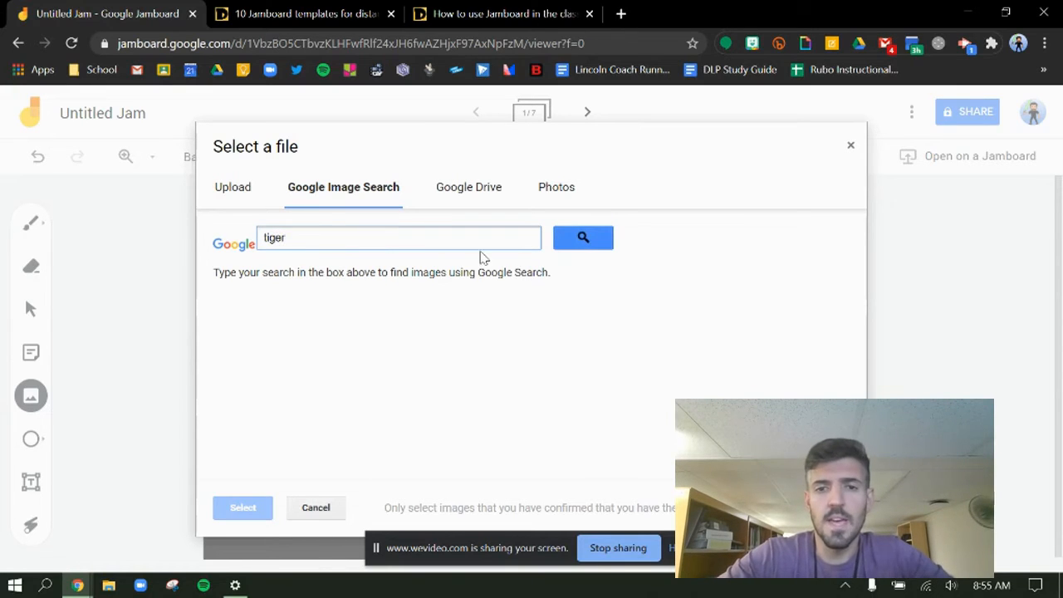
{"action": "left_click", "coordinate": [582, 239]}
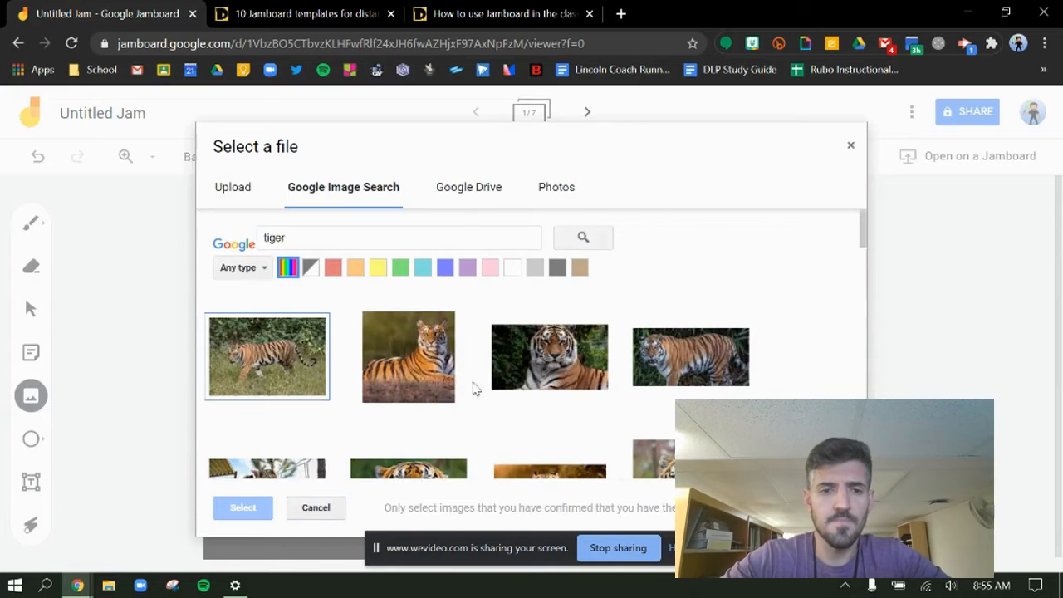
{"action": "double_click", "coordinate": [541, 367]}
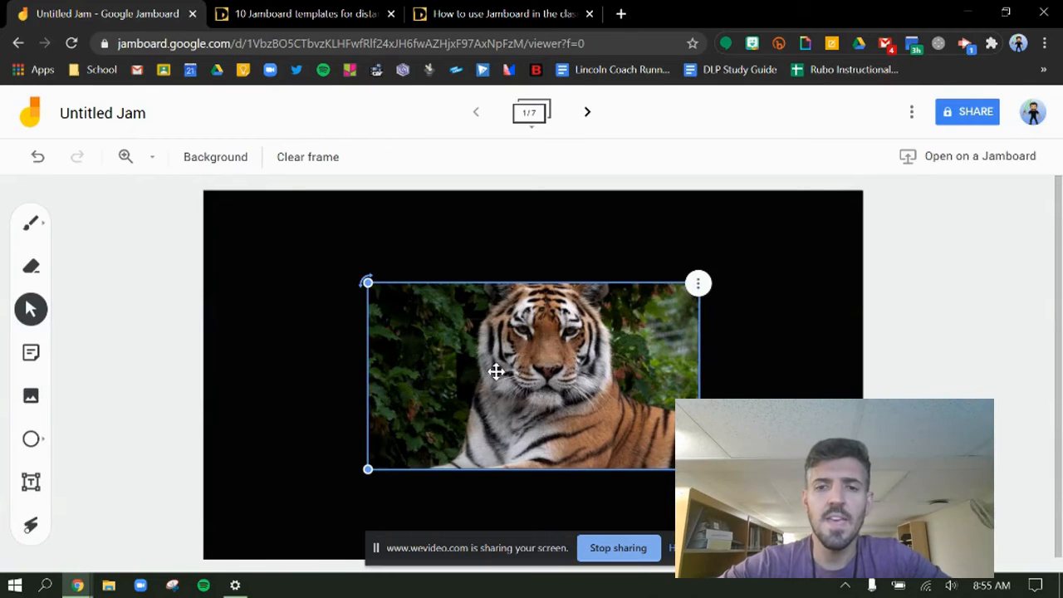
Step: Rotate the tiger image slightly counterclockwise and move it to the frame's upper-left corner, partly beyond the edge
{"action": "left_click", "coordinate": [697, 284]}
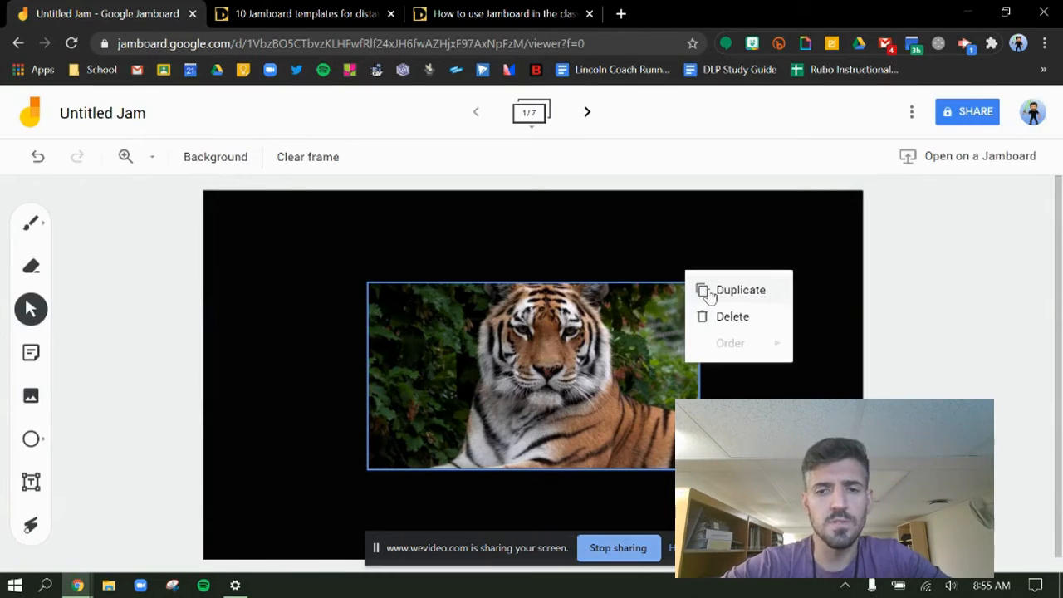
{"action": "left_click", "coordinate": [495, 249]}
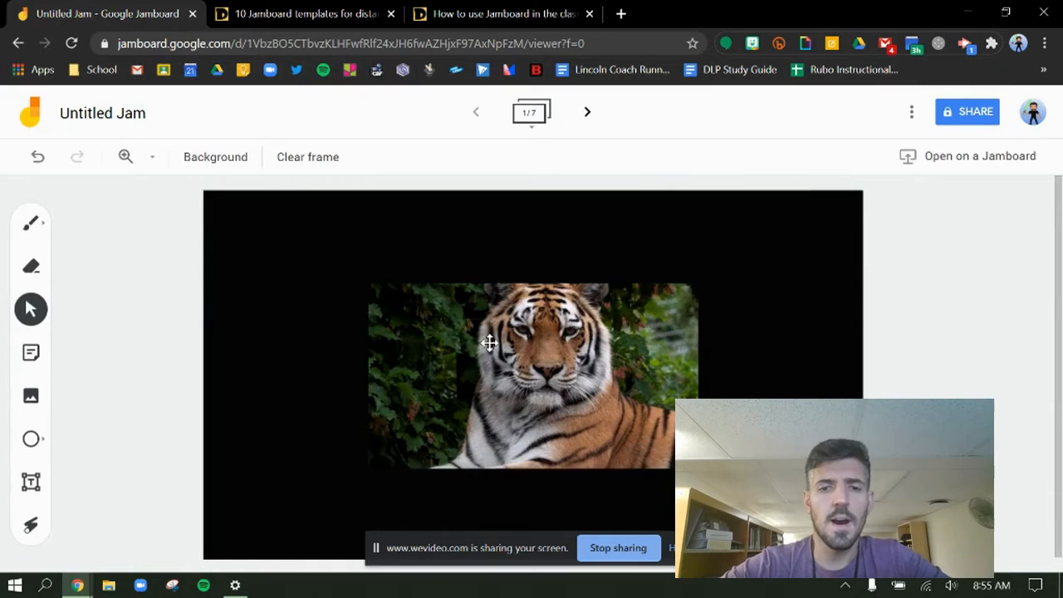
{"action": "left_click", "coordinate": [392, 295]}
{"action": "left_click_drag", "start_coordinate": [366, 282], "coordinate": [278, 245]}
{"action": "left_click", "coordinate": [162, 425]}
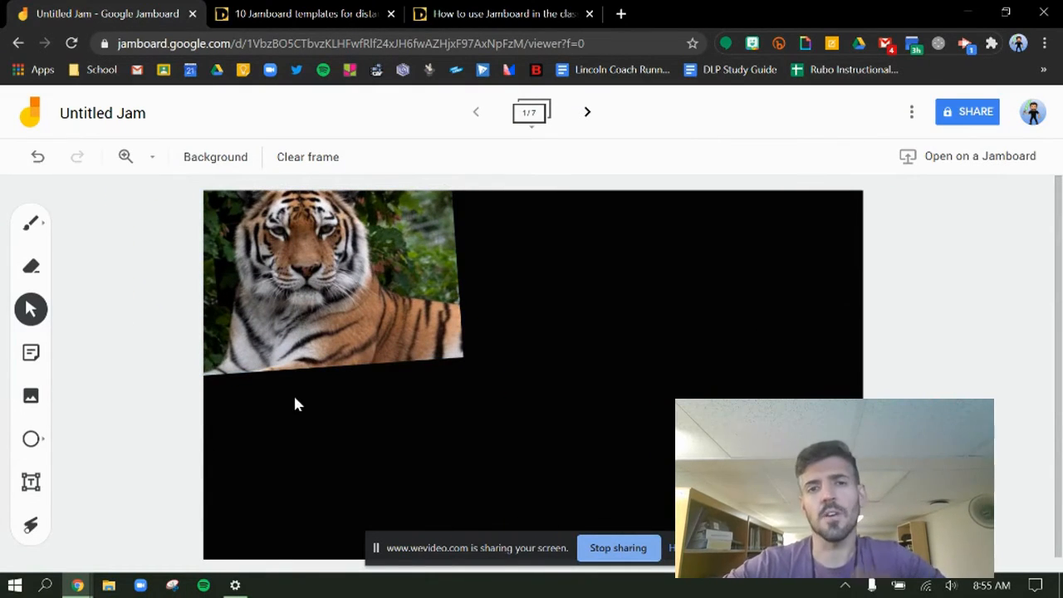
Step: Remove the tiger image by clearing the frame
{"action": "left_click", "coordinate": [309, 340]}
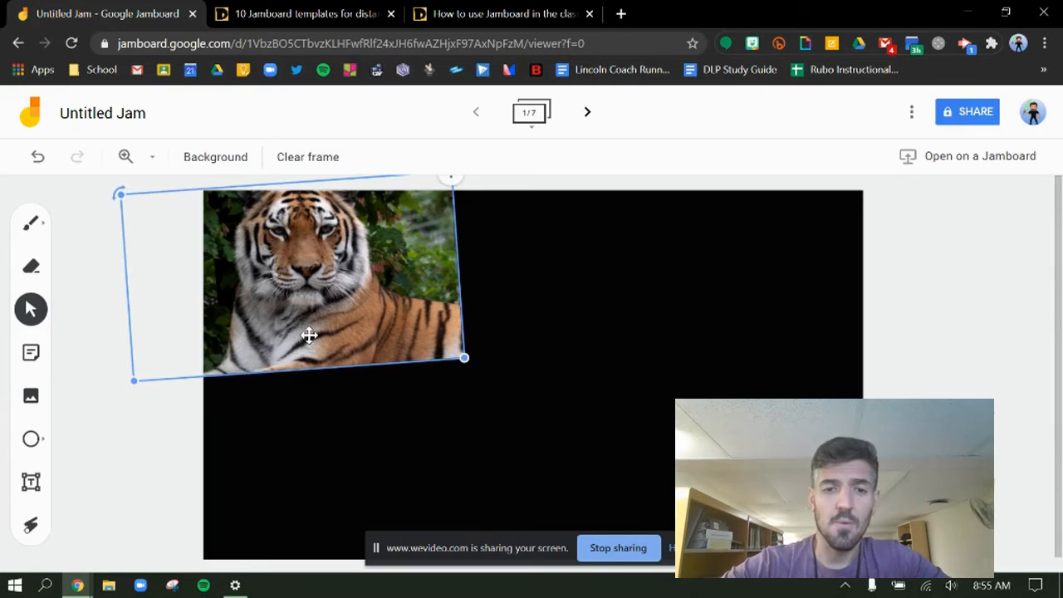
{"action": "left_click", "coordinate": [447, 181]}
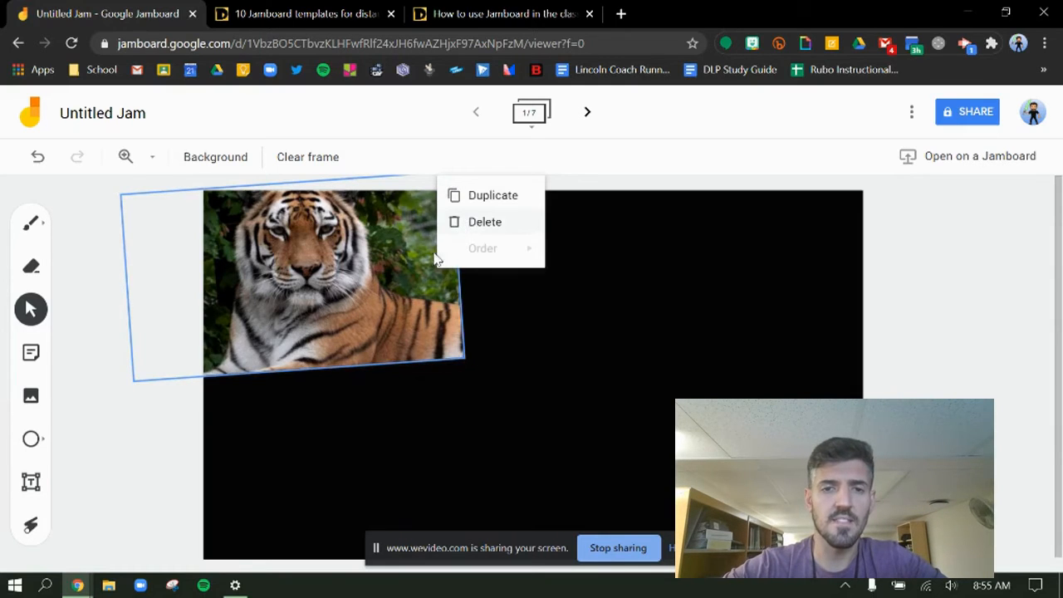
{"action": "left_click", "coordinate": [153, 420]}
{"action": "left_click", "coordinate": [302, 155]}
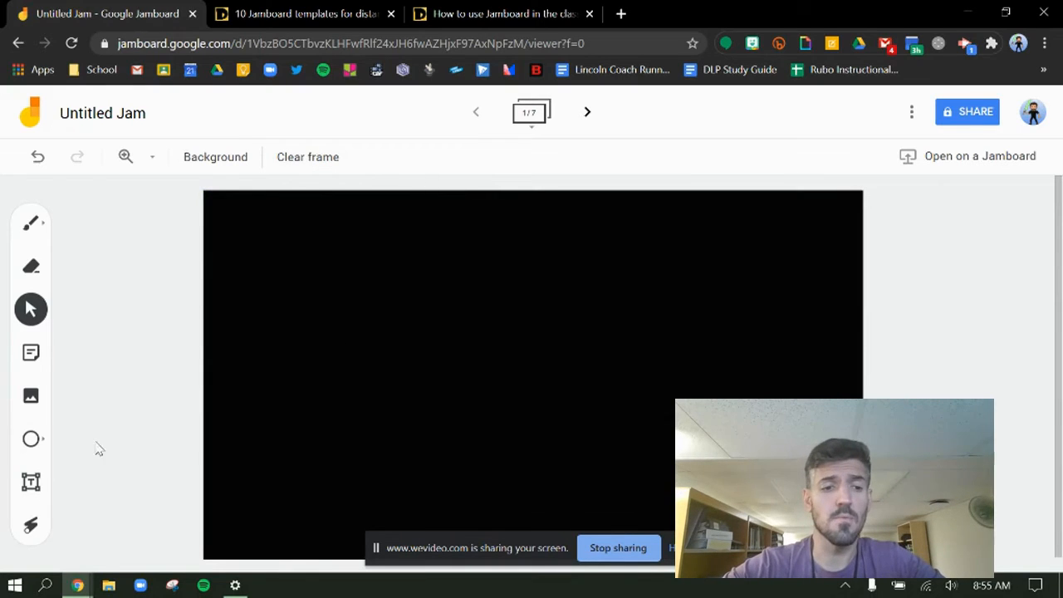
Step: Draw a horizontal white arrow shape pointing right in the left half of the black frame
{"action": "left_click", "coordinate": [32, 440]}
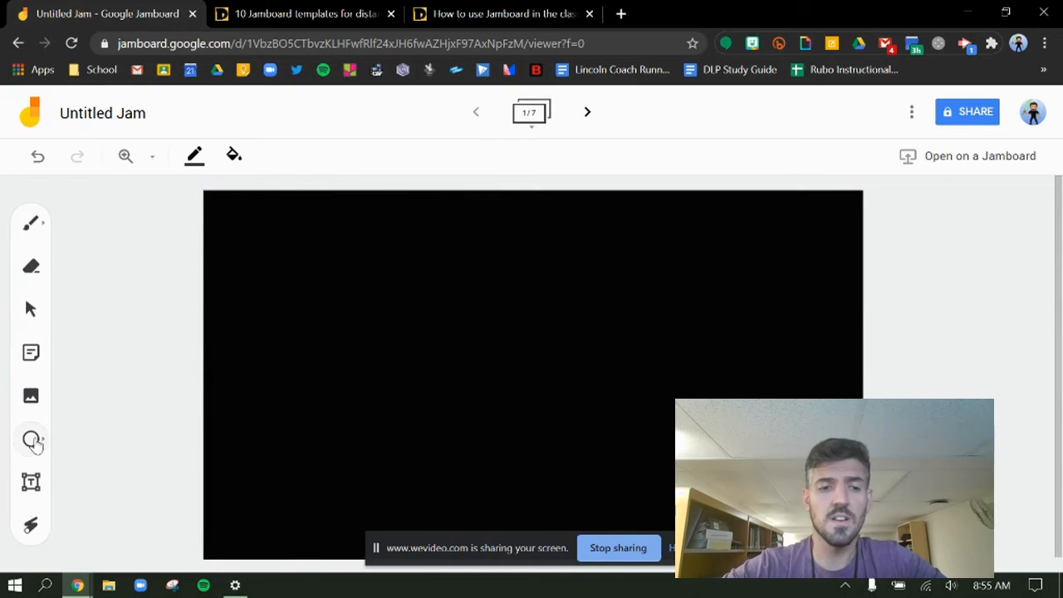
{"action": "left_click", "coordinate": [32, 441]}
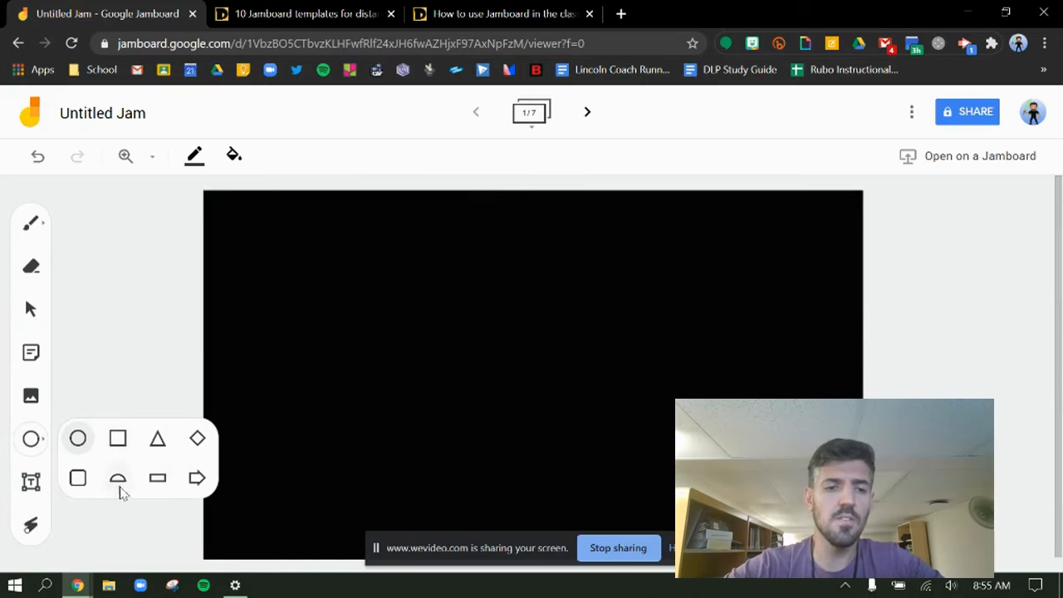
{"action": "left_click", "coordinate": [198, 478]}
{"action": "left_click_drag", "start_coordinate": [324, 322], "coordinate": [461, 298]}
{"action": "left_click", "coordinate": [410, 332]}
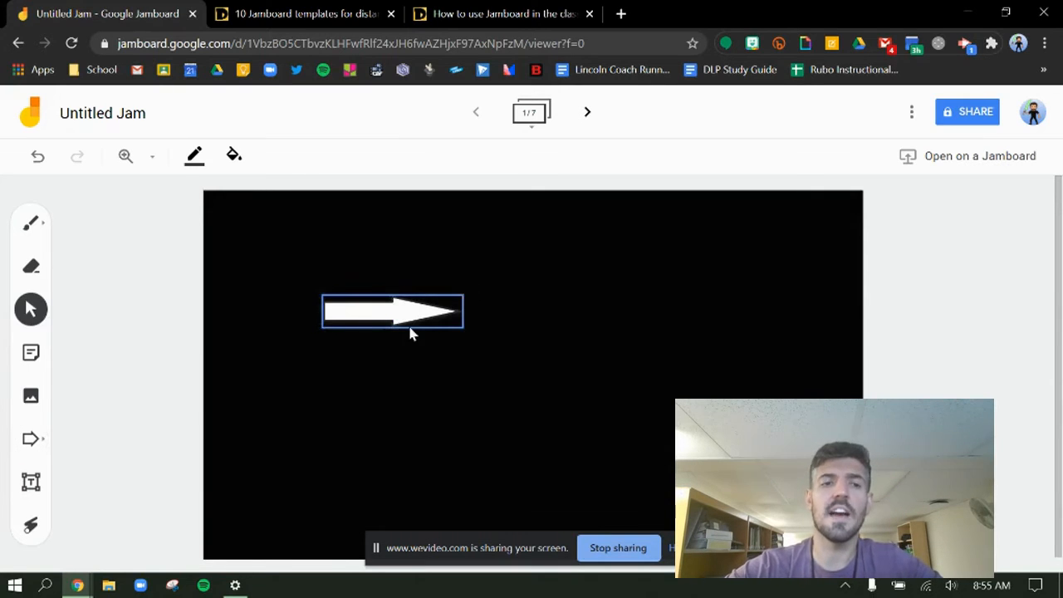
Step: Rotate the arrow slightly counterclockwise so it points up and to the right, and make it thinner and shorter
{"action": "left_click", "coordinate": [369, 315]}
{"action": "left_click", "coordinate": [461, 295]}
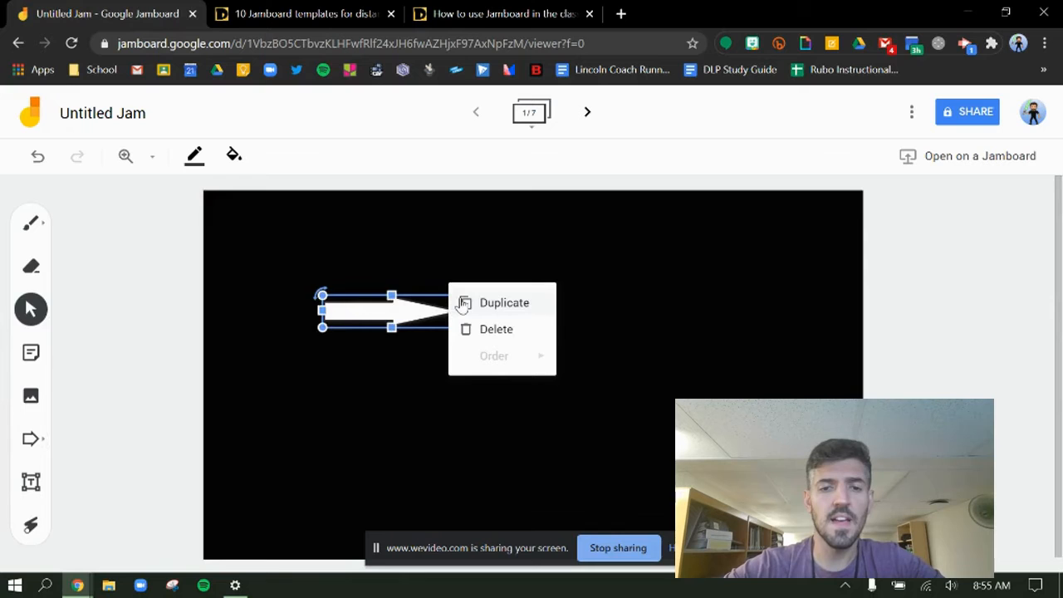
{"action": "left_click_drag", "start_coordinate": [322, 294], "coordinate": [319, 312]}
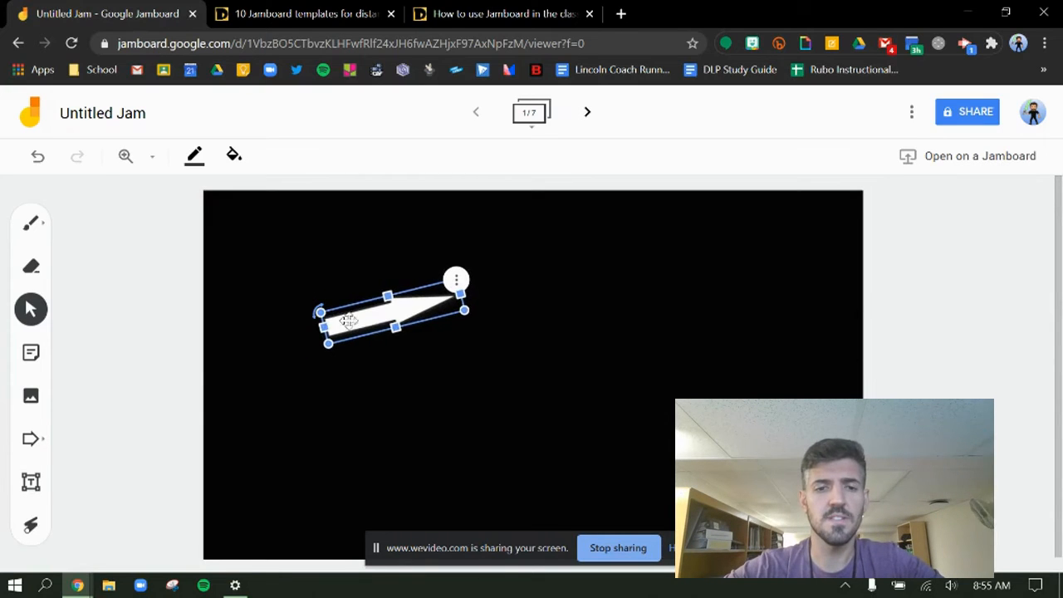
{"action": "left_click_drag", "start_coordinate": [395, 328], "coordinate": [394, 316]}
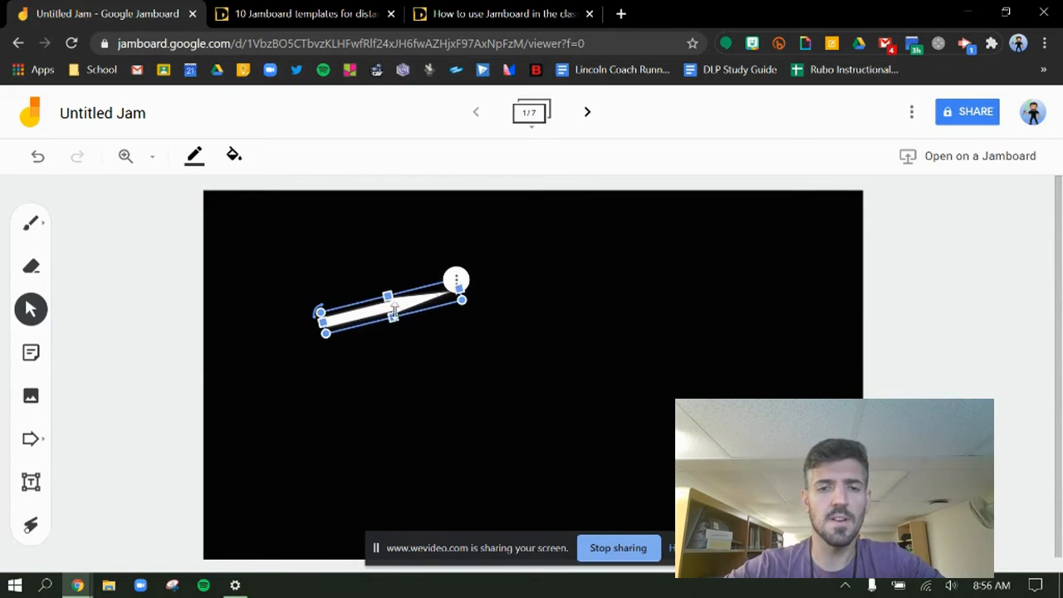
{"action": "left_click_drag", "start_coordinate": [459, 288], "coordinate": [385, 331]}
{"action": "left_click", "coordinate": [371, 355]}
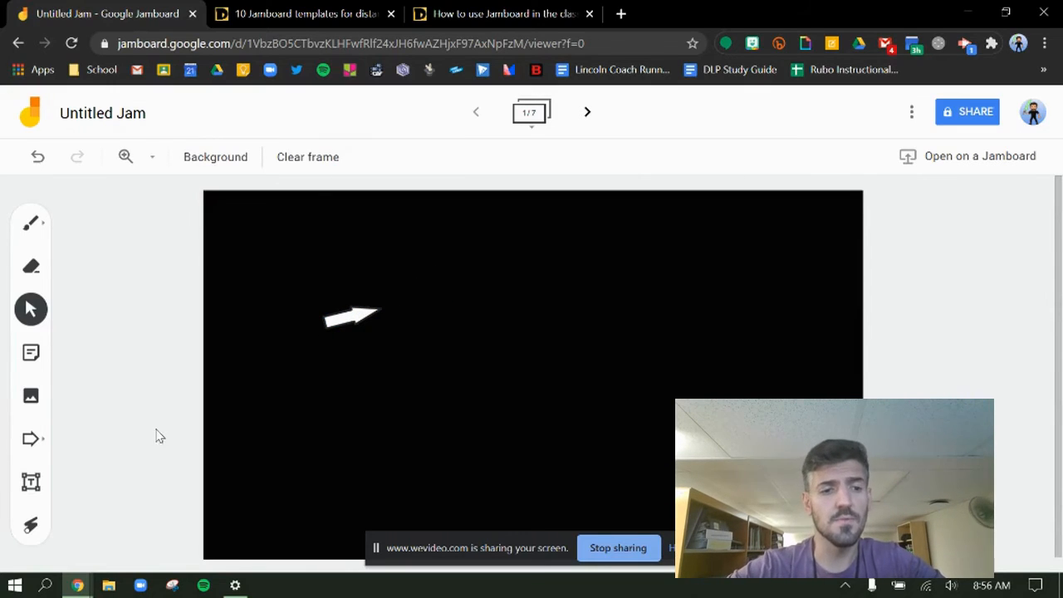
Step: Add a text box reading "This is a test" in the upper middle of the black frame and widen it to fit one line
{"action": "left_click", "coordinate": [31, 483]}
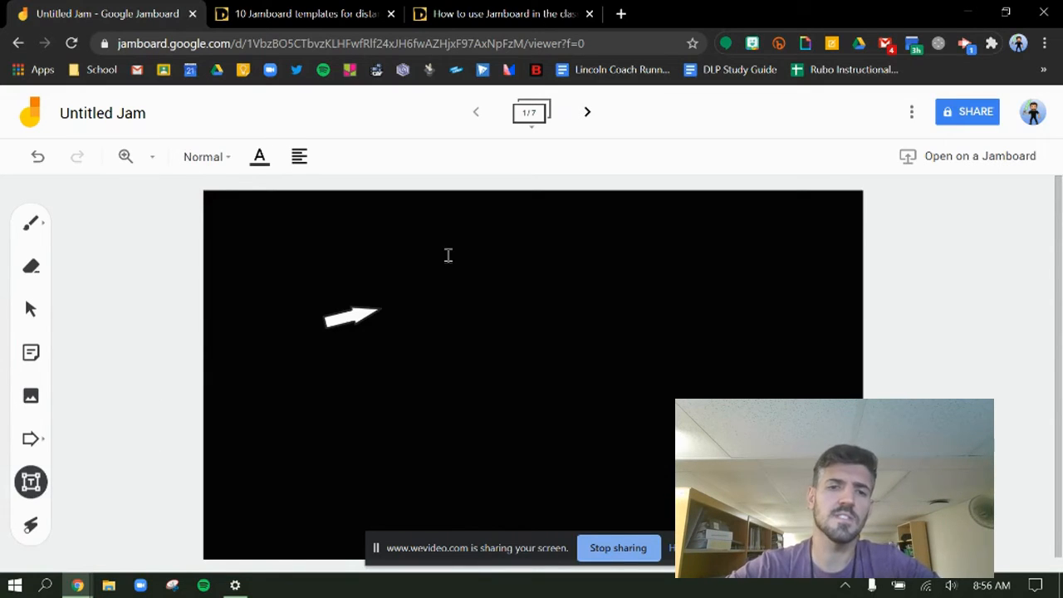
{"action": "left_click", "coordinate": [448, 255]}
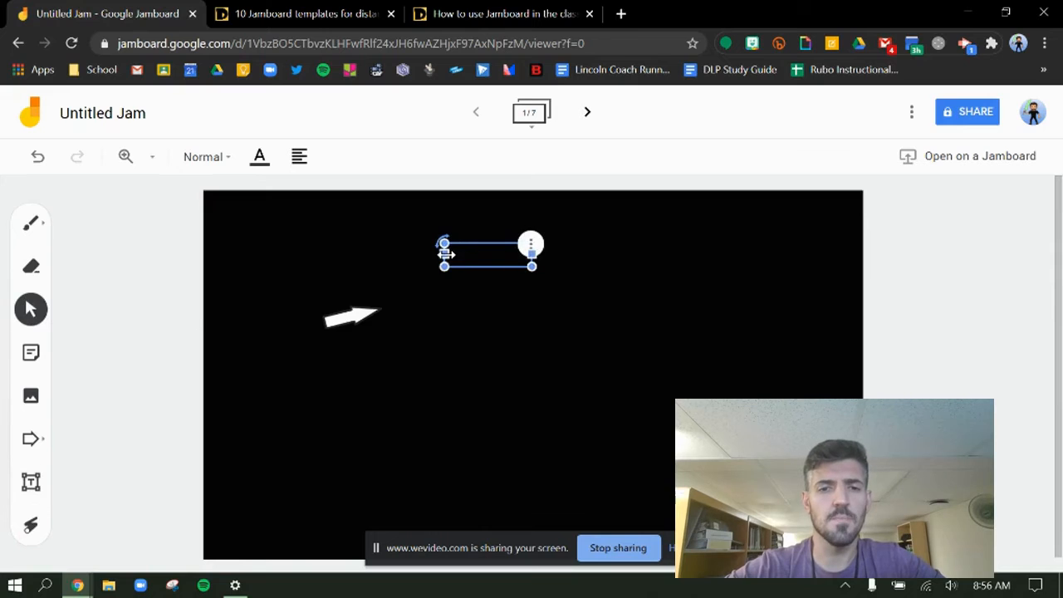
{"action": "left_click", "coordinate": [475, 264]}
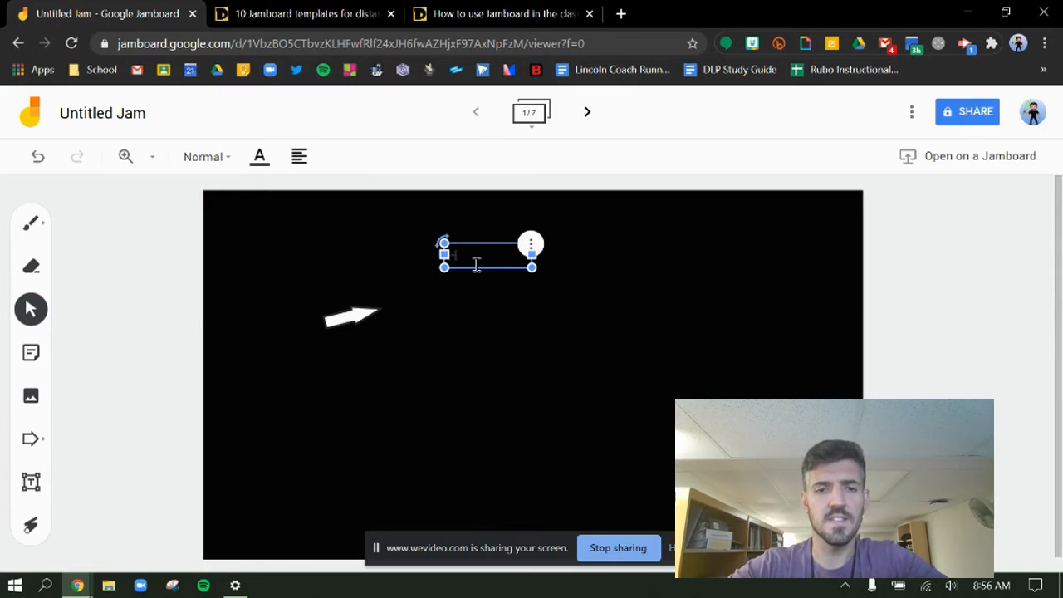
{"action": "type", "text": "This"}
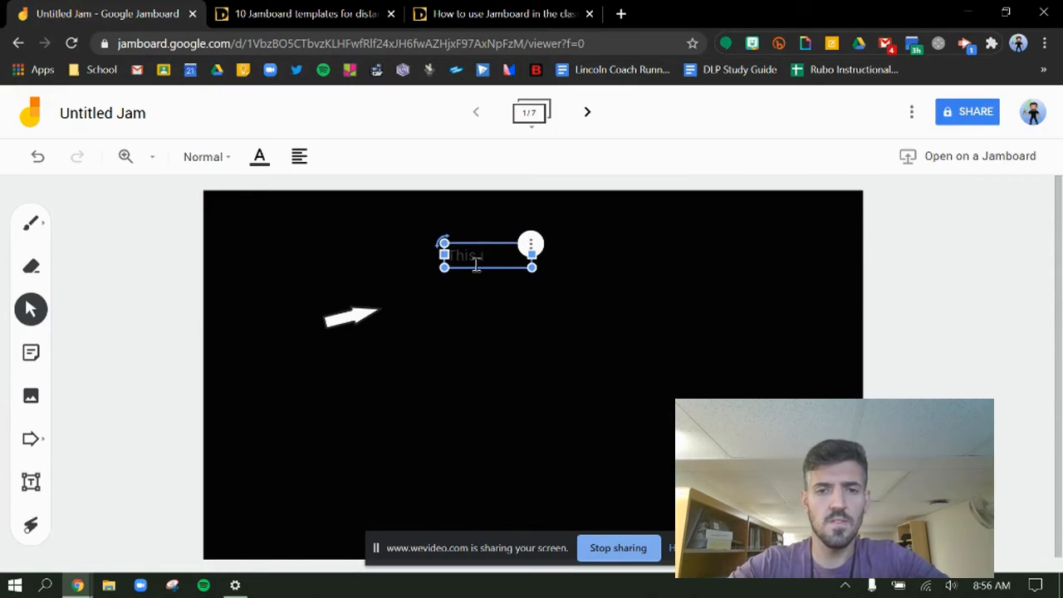
{"action": "type", "text": " is a te"}
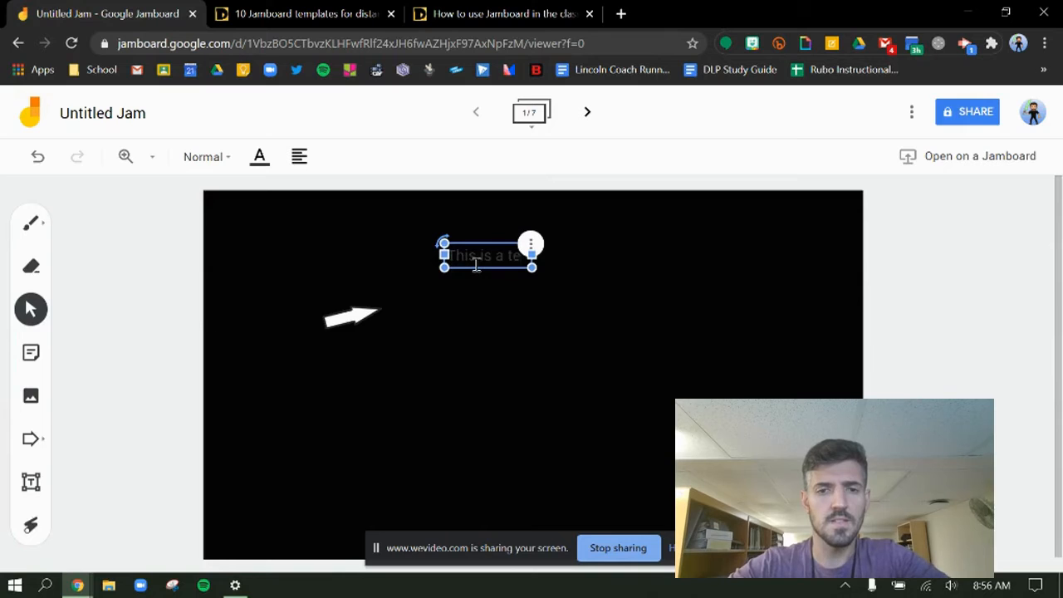
{"action": "type", "text": "st"}
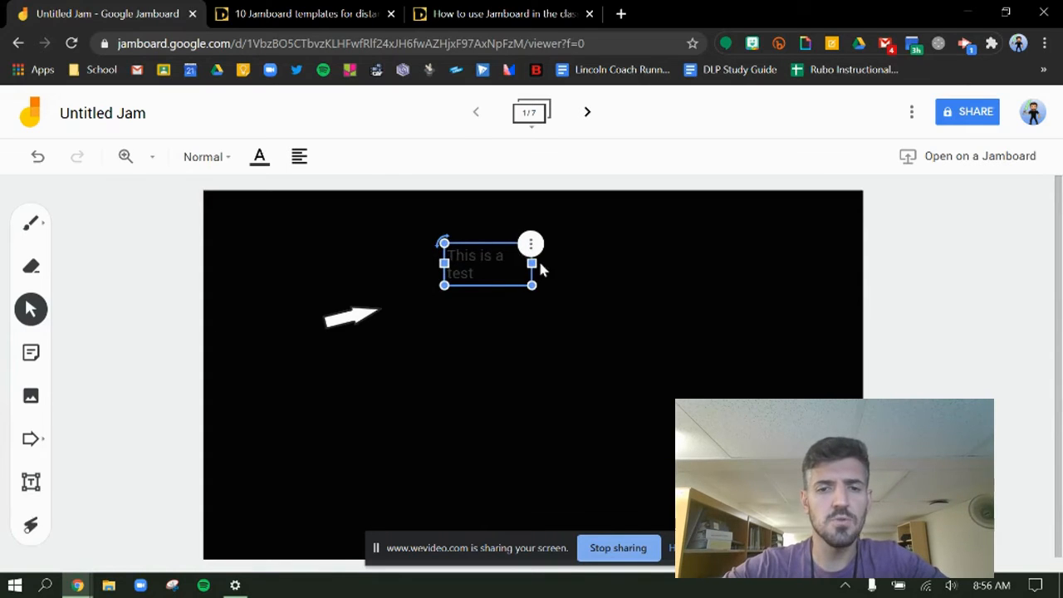
{"action": "left_click_drag", "start_coordinate": [534, 263], "coordinate": [626, 264]}
{"action": "left_click", "coordinate": [248, 194]}
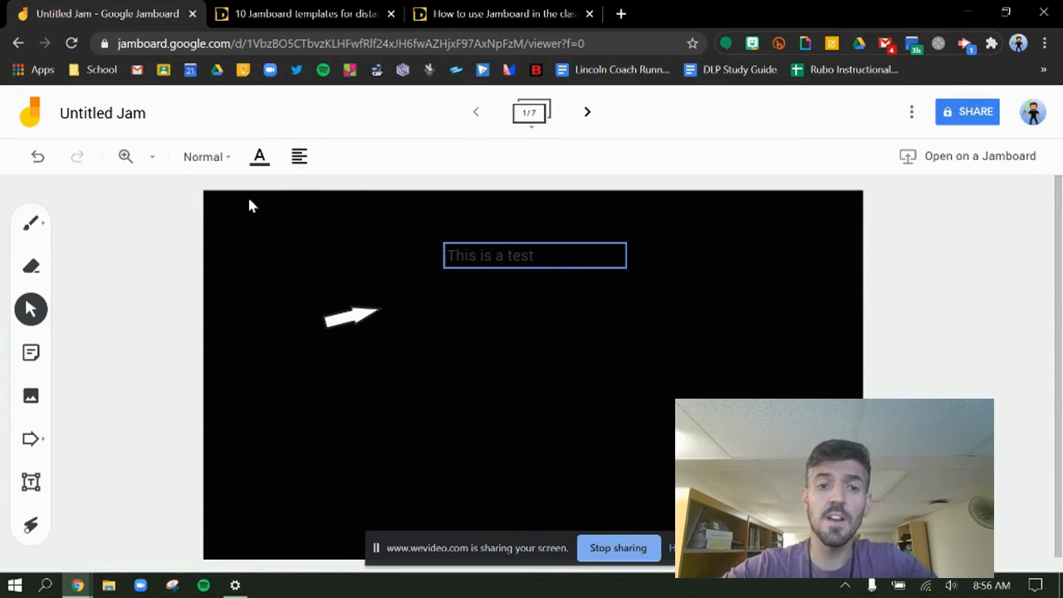
Step: Set the text colour of the "This is a test" text box to white
{"action": "left_click", "coordinate": [449, 252]}
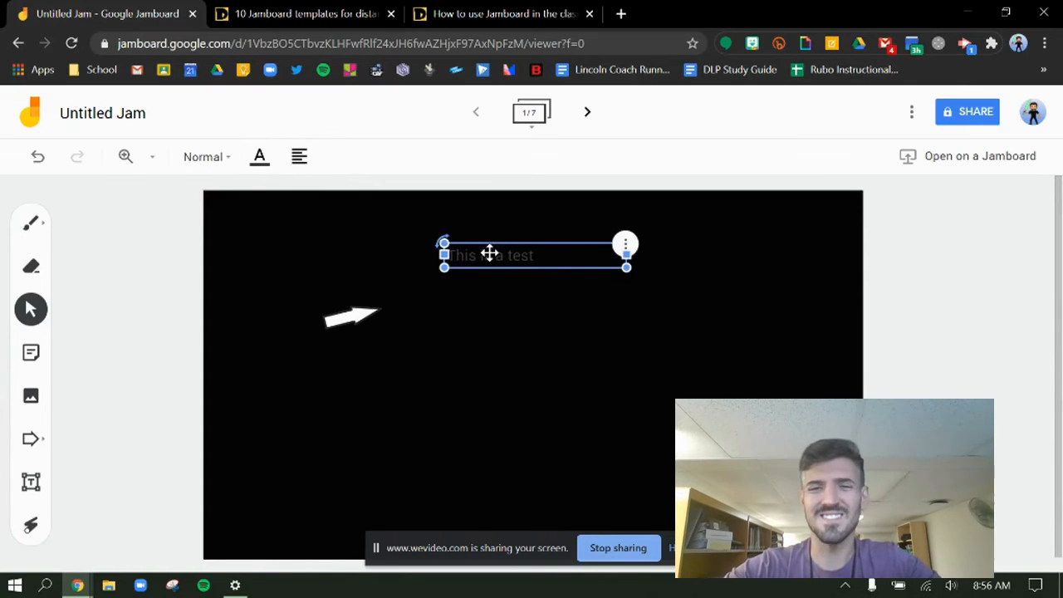
{"action": "left_click", "coordinate": [259, 156]}
{"action": "left_click", "coordinate": [343, 235]}
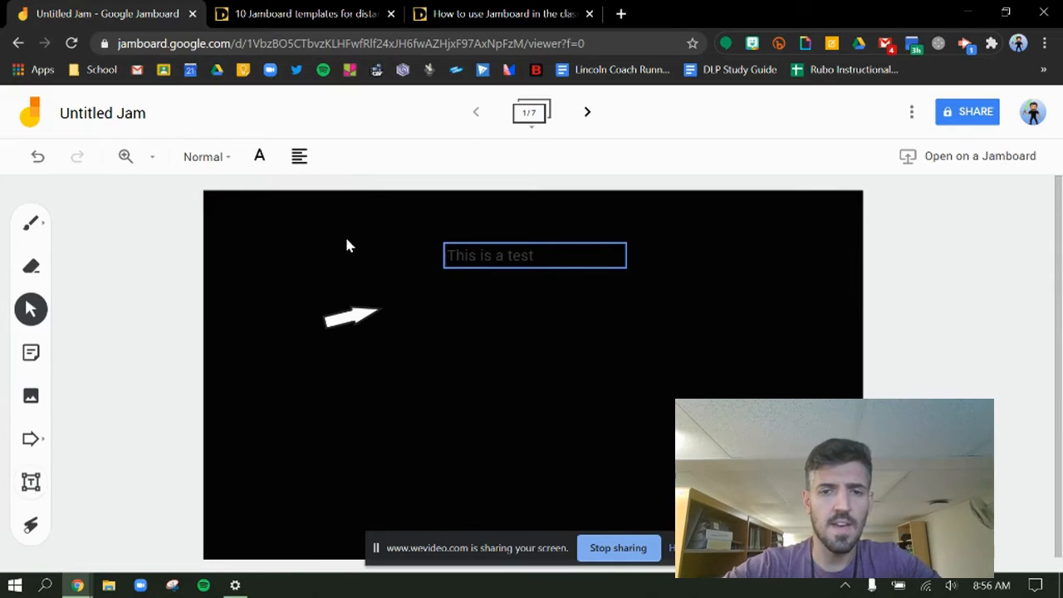
Step: Apply the Title style to the "This is a test" text box and centre-align its text
{"action": "left_click", "coordinate": [213, 161]}
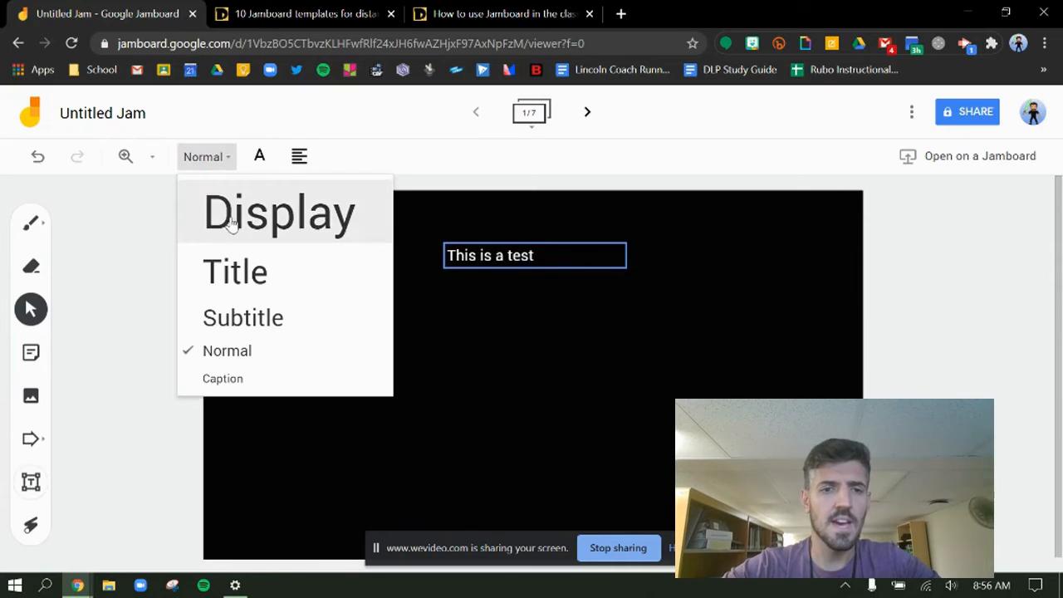
{"action": "left_click", "coordinate": [236, 274]}
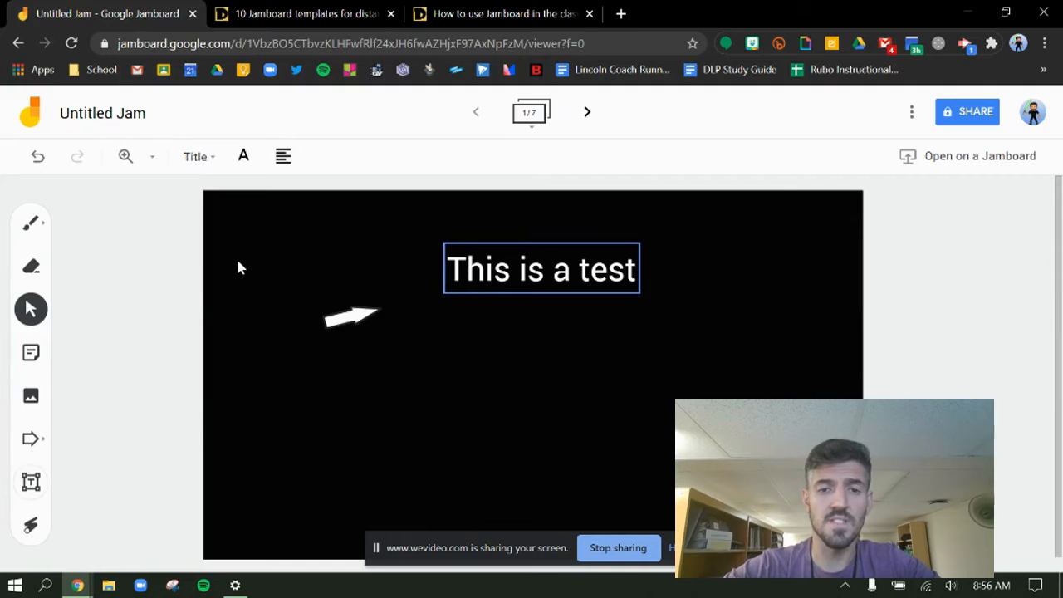
{"action": "left_click", "coordinate": [274, 166]}
{"action": "left_click", "coordinate": [327, 192]}
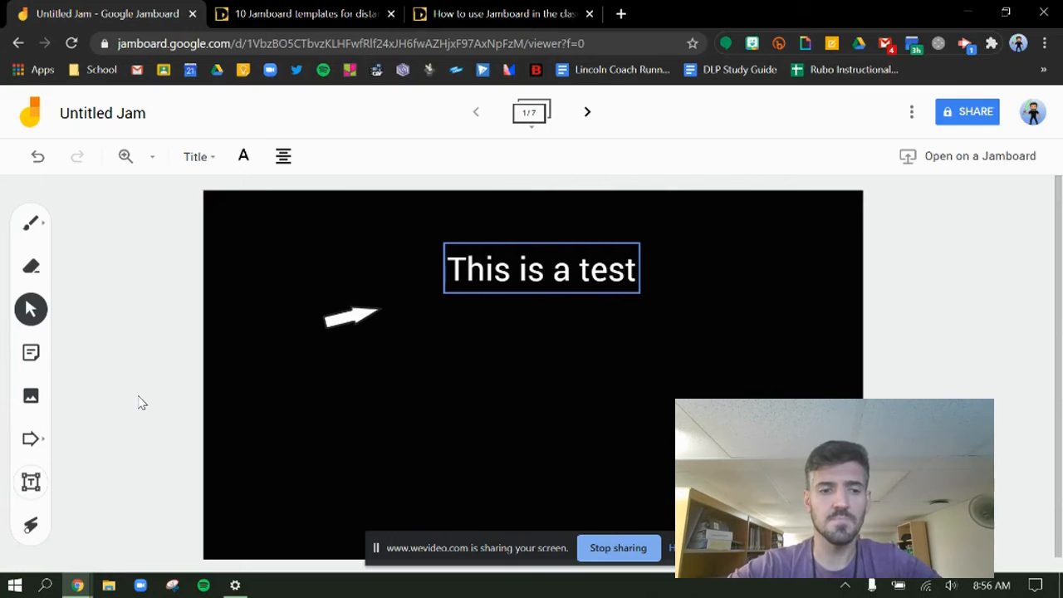
Step: Activate the Laser tool for pointing at content on the black frame
{"action": "left_click", "coordinate": [31, 528]}
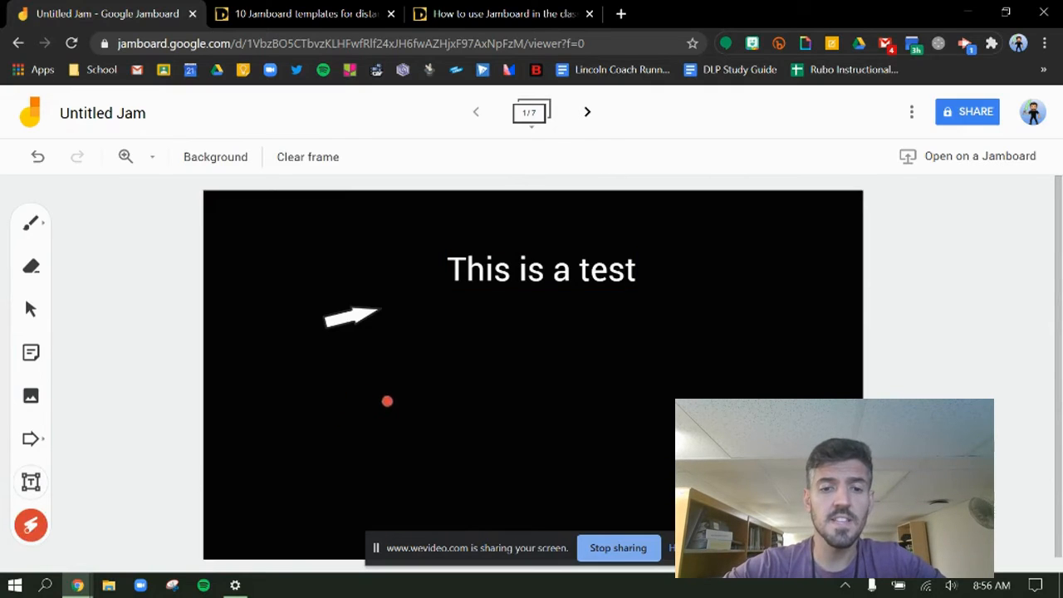